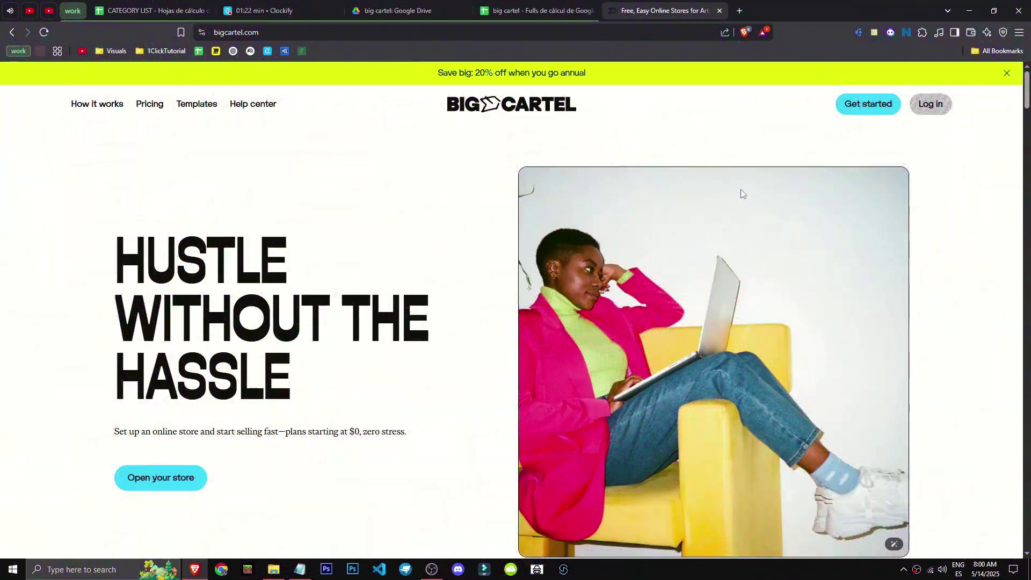
Step: Review the prices and listing limits of the Gold, Platinum and Diamond plans on the pricing page, and close it
drag(297, 378, 354, 378)
click(149, 103)
scroll(145, 322, down, 5)
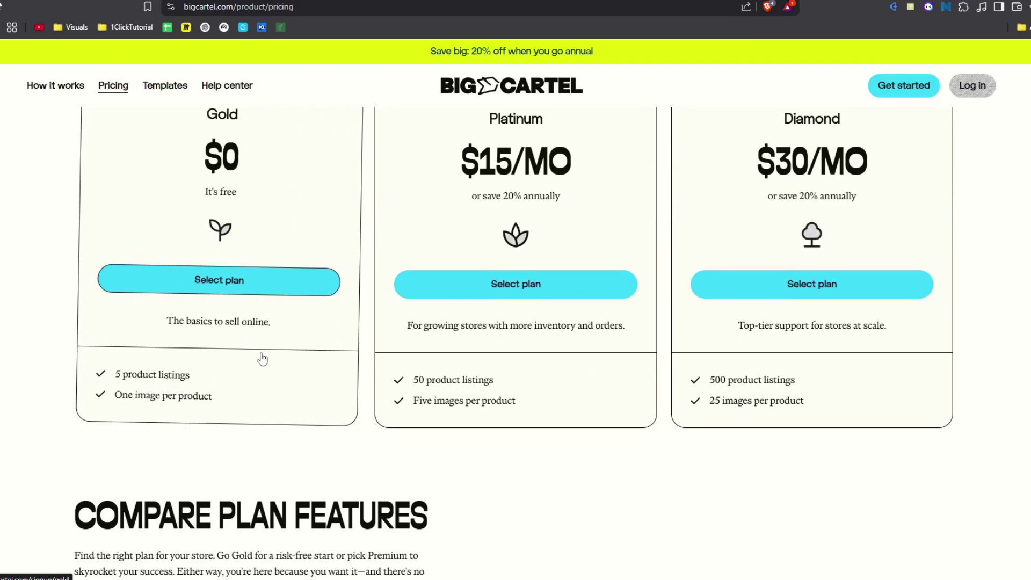
scroll(457, 489, up, 2)
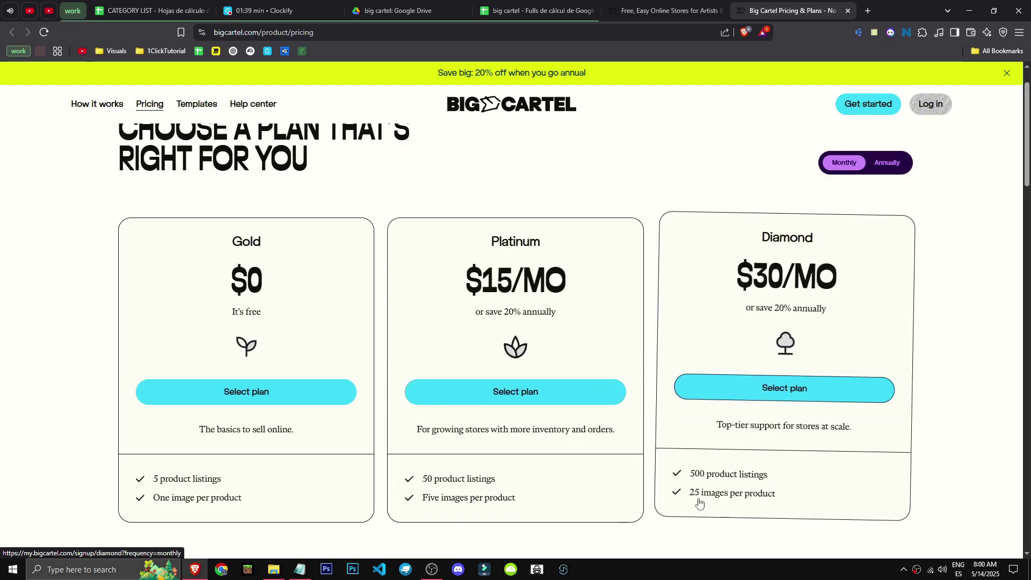
click(847, 9)
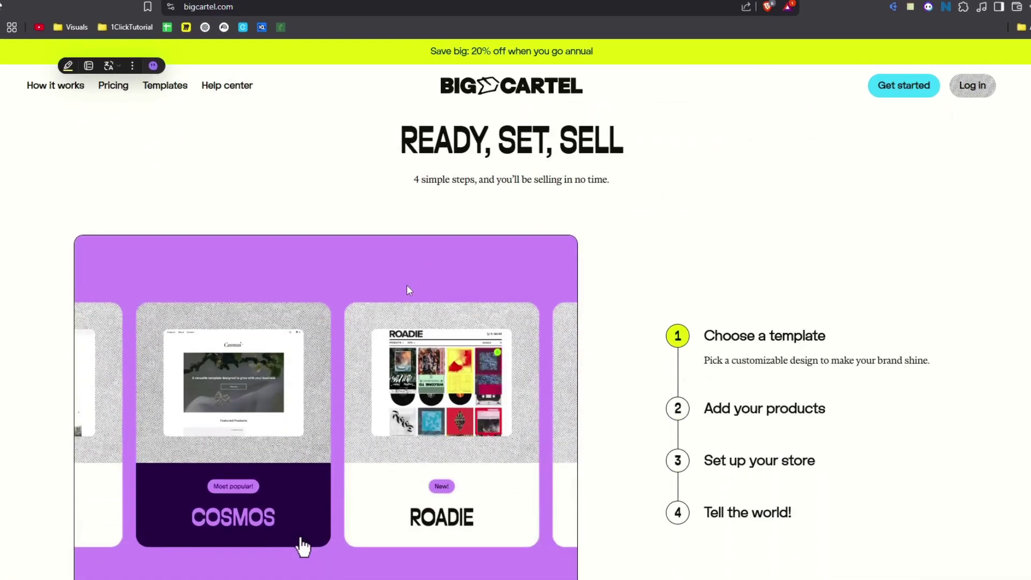
Step: Examine the homepage's four selling steps, from choosing a template to adding products
scroll(407, 285, down, 1)
drag(917, 307, 868, 363)
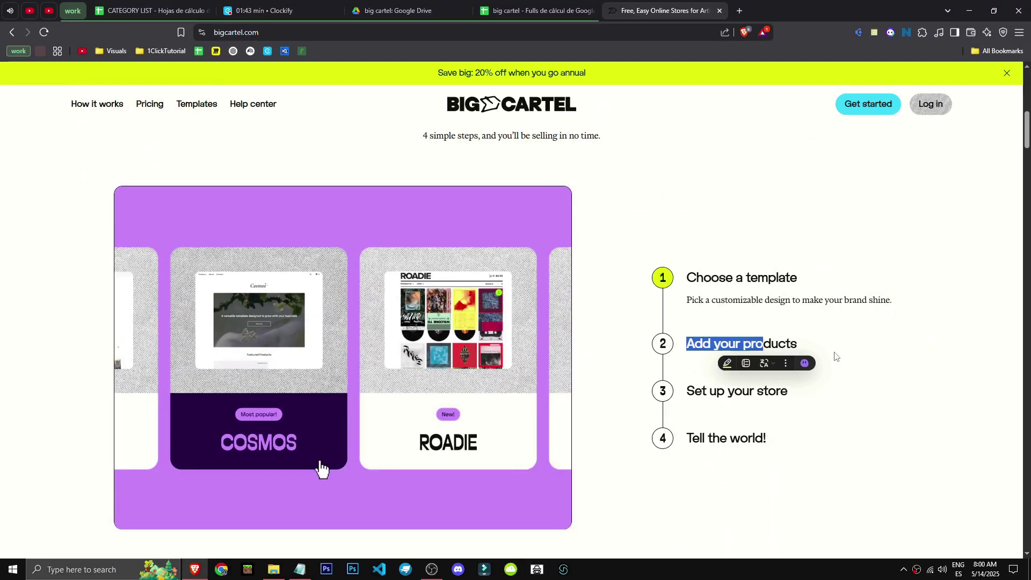
drag(679, 265, 795, 400)
click(602, 398)
scroll(602, 398, down, 1)
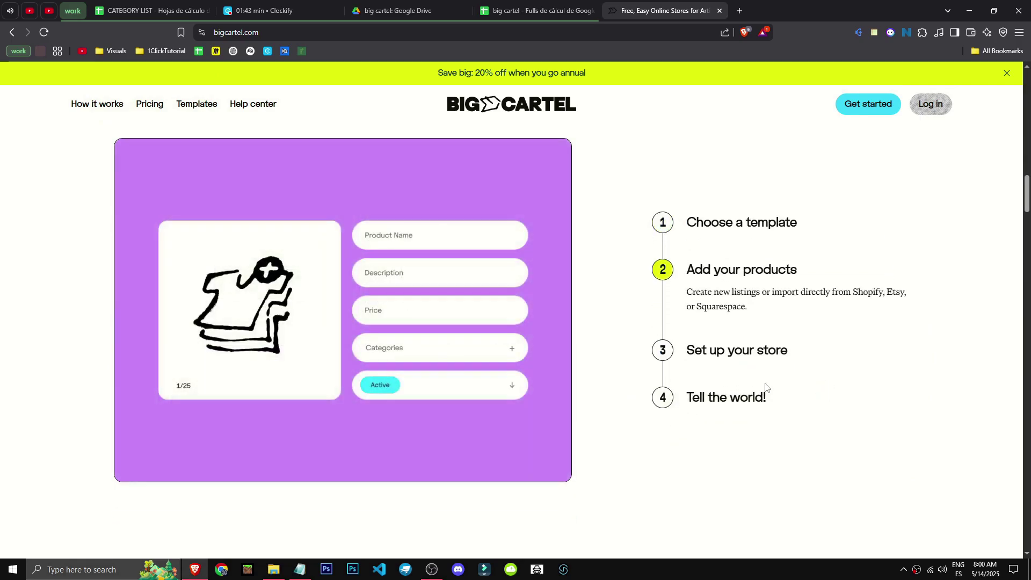
Step: Examine the homepage's plan cards, store tools such as payment options and analytics, and the feature list
scroll(522, 397, down, 10)
scroll(516, 408, up, 3)
scroll(514, 410, up, 2)
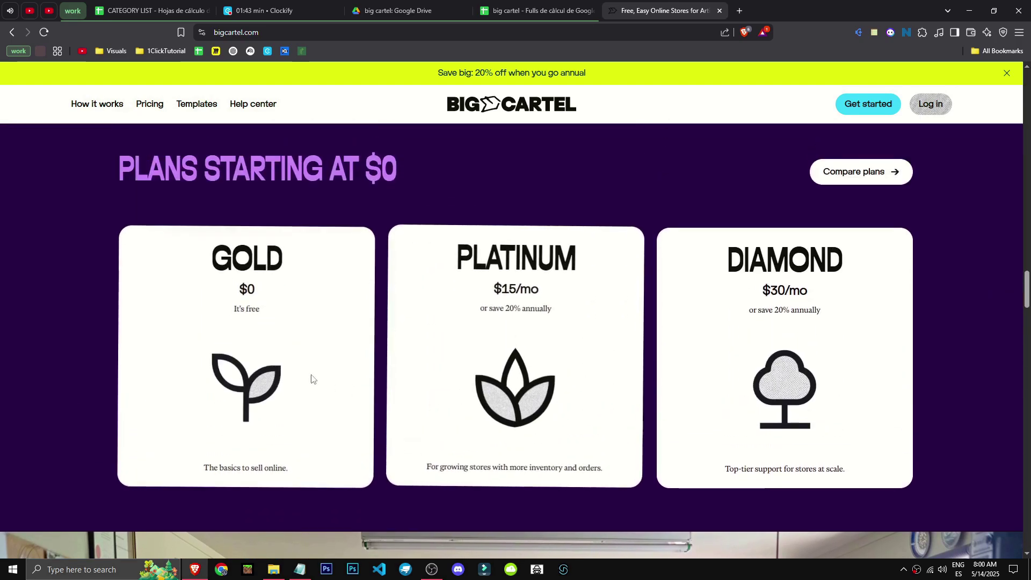
scroll(622, 420, down, 14)
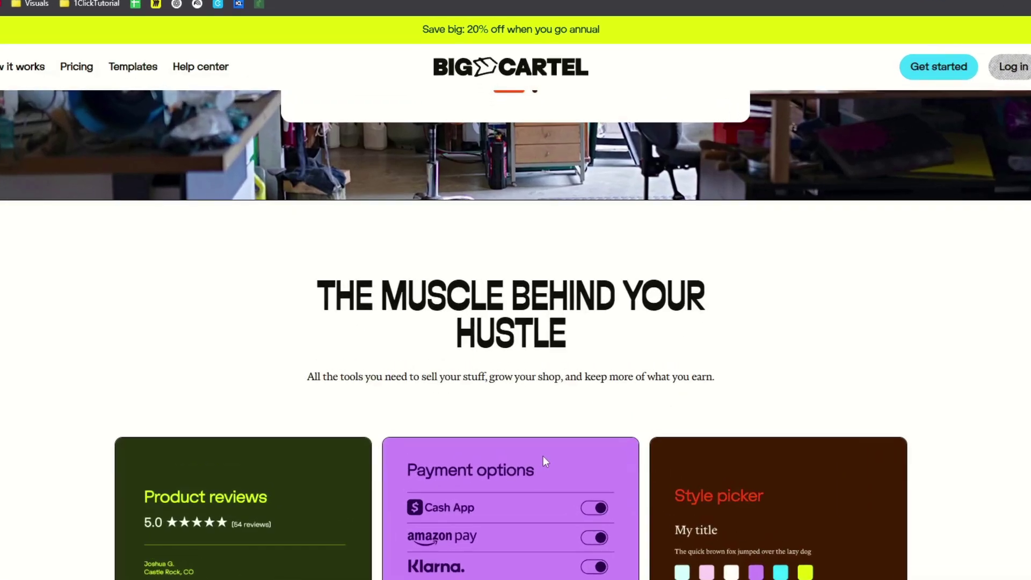
scroll(543, 456, down, 5)
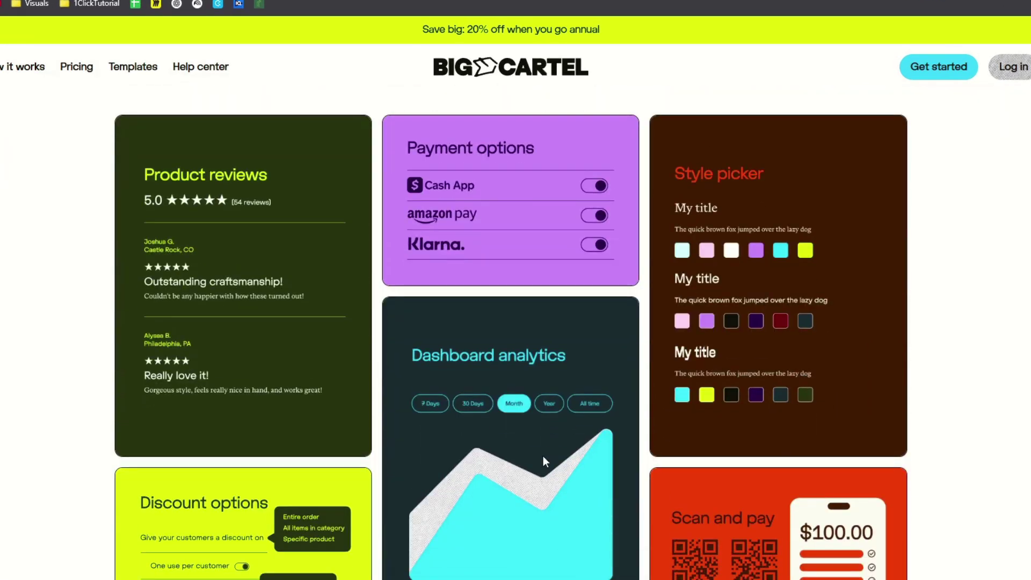
scroll(498, 470, down, 7)
scroll(498, 470, up, 1)
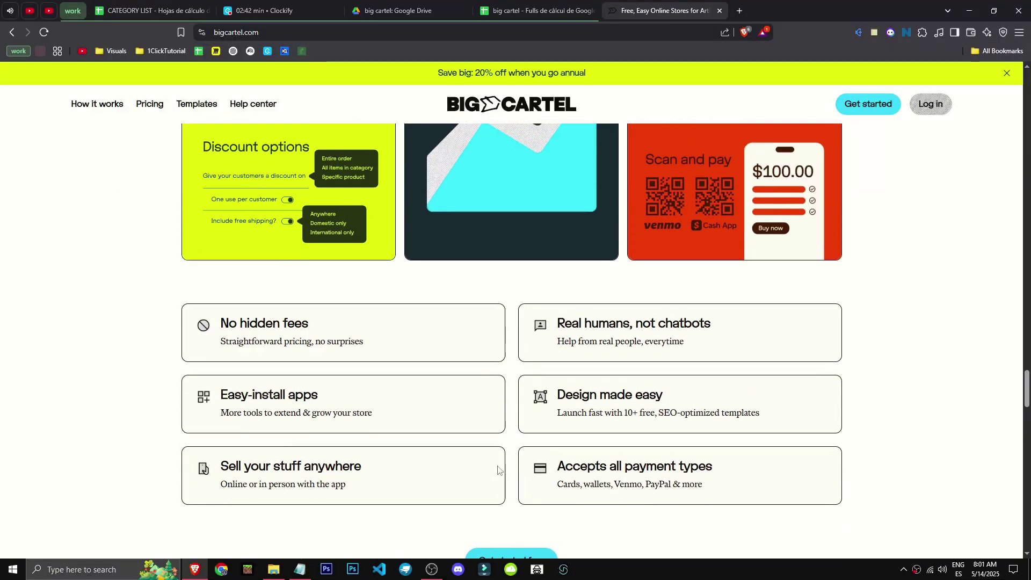
scroll(498, 469, up, 20)
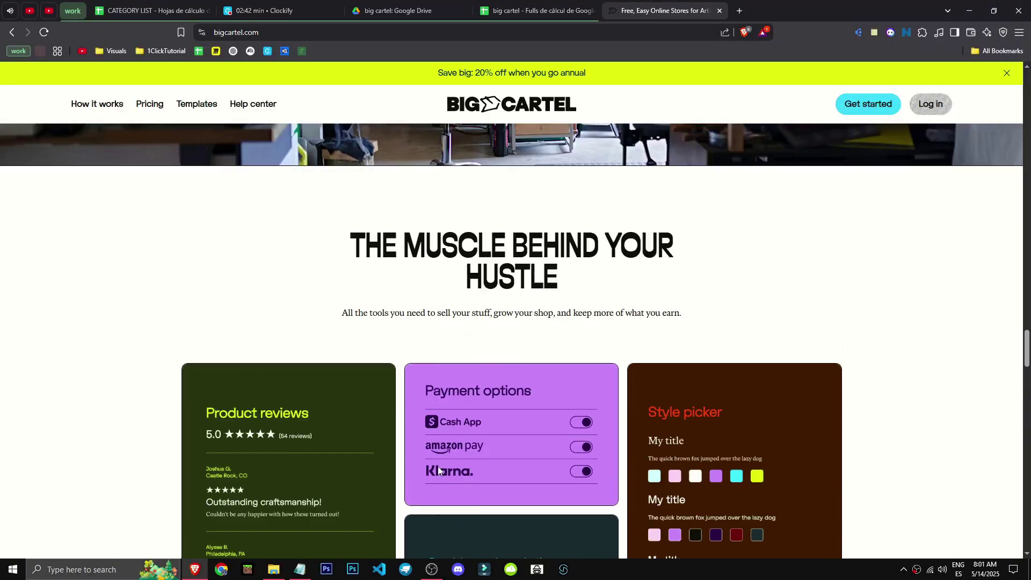
scroll(461, 454, up, 6)
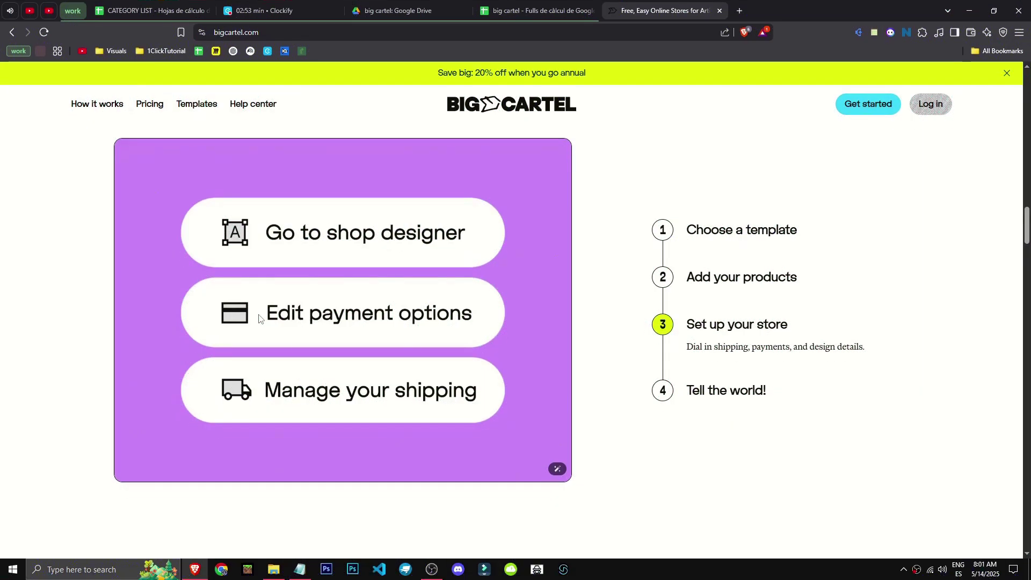
Step: Review the homepage's store setup and promotion steps once more, returning to the template step
scroll(134, 397, down, 3)
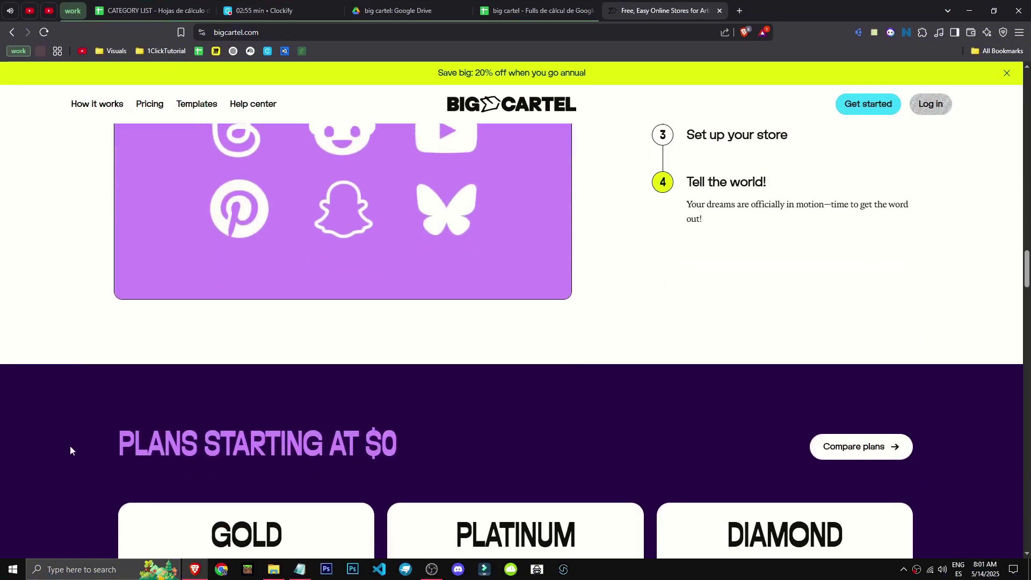
scroll(69, 444, up, 4)
scroll(51, 482, up, 5)
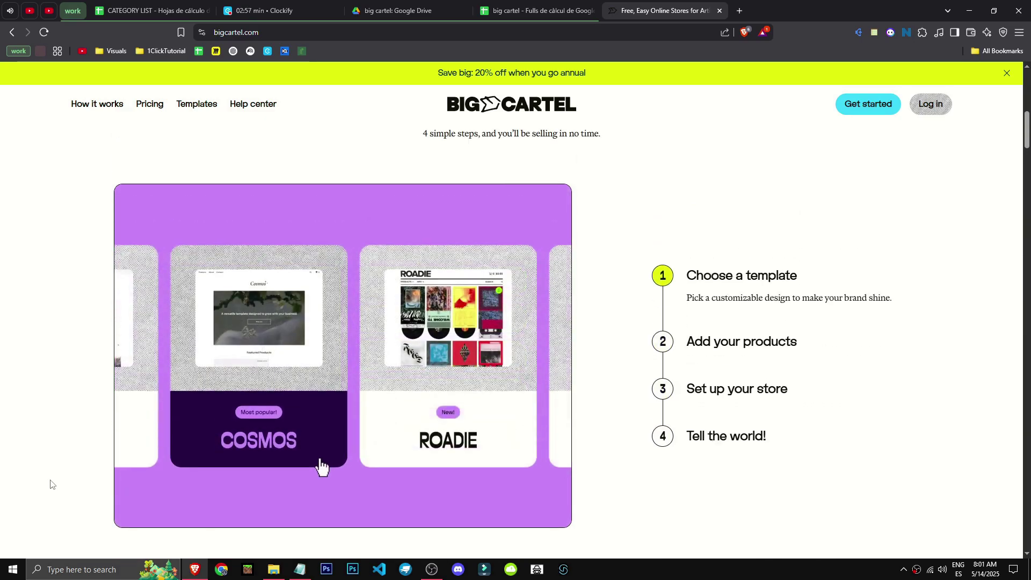
Step: Browse the homepage's customer testimonial, the example stores and the worldwide shop statistics
scroll(46, 478, down, 7)
scroll(40, 470, down, 10)
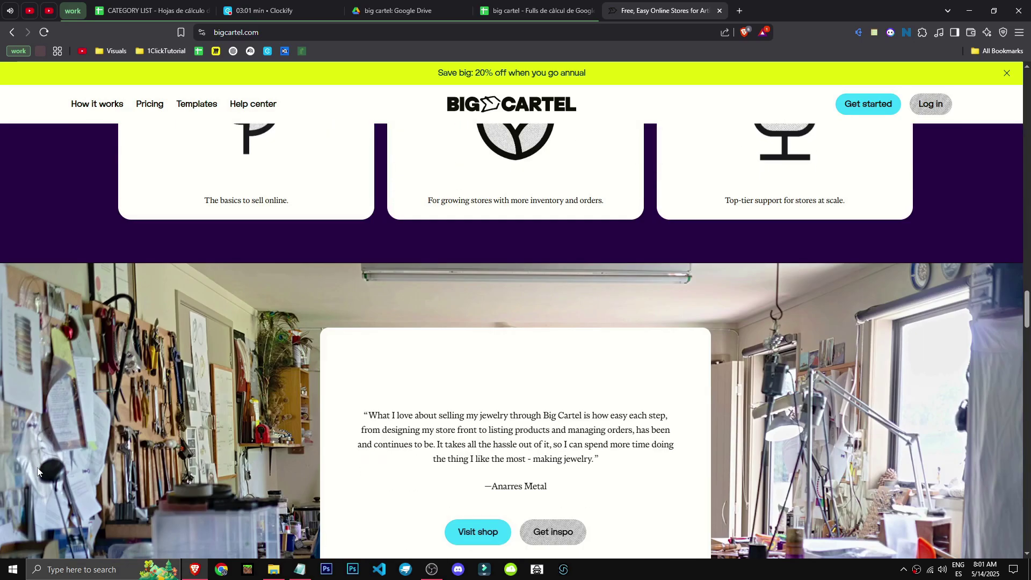
scroll(21, 472, down, 8)
scroll(19, 471, up, 2)
scroll(18, 471, down, 2)
scroll(17, 471, down, 10)
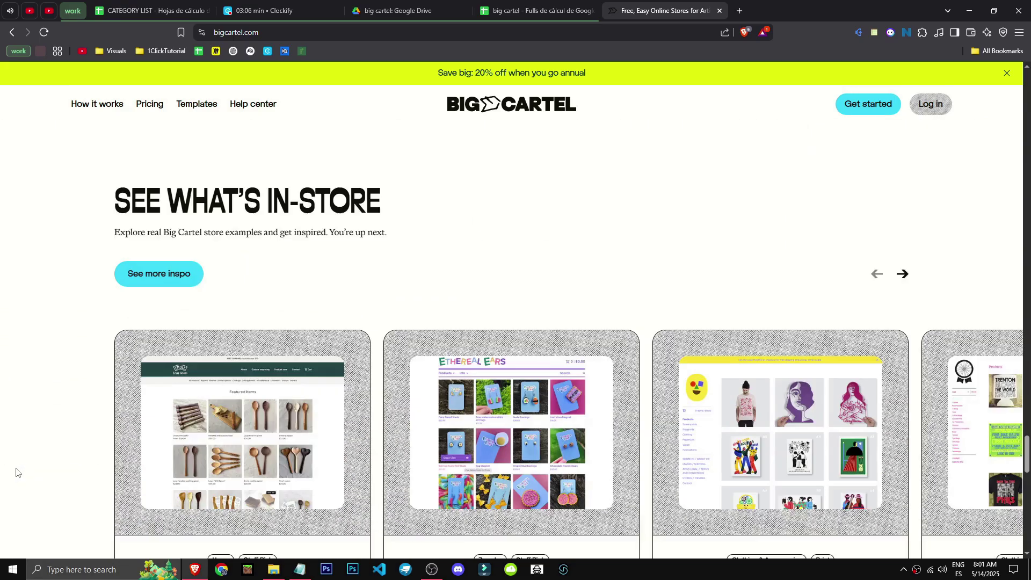
scroll(12, 471, down, 4)
scroll(677, 511, up, 4)
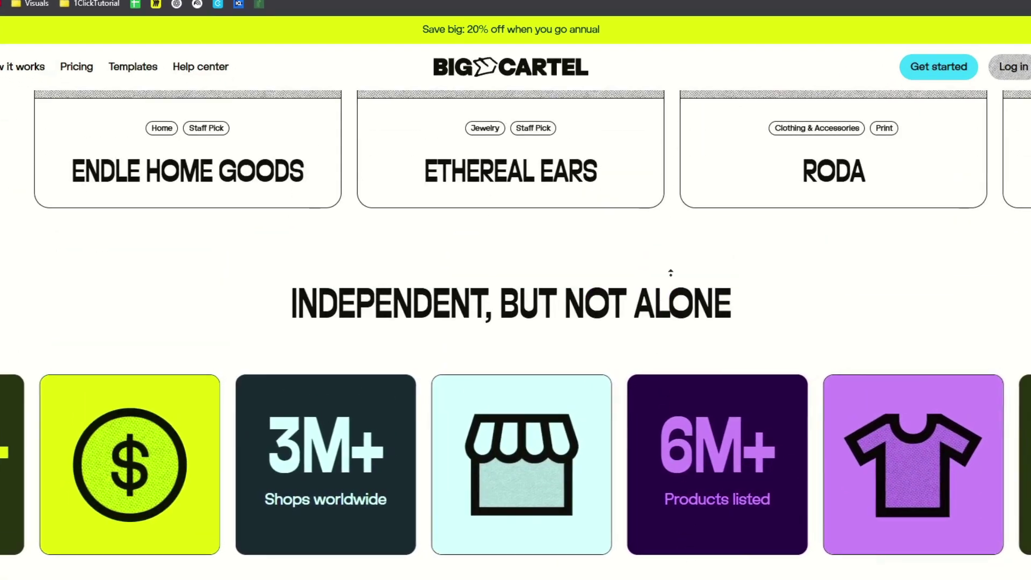
Step: Open the How it works page and read its four steps for starting to sell
scroll(670, 273, up, 20)
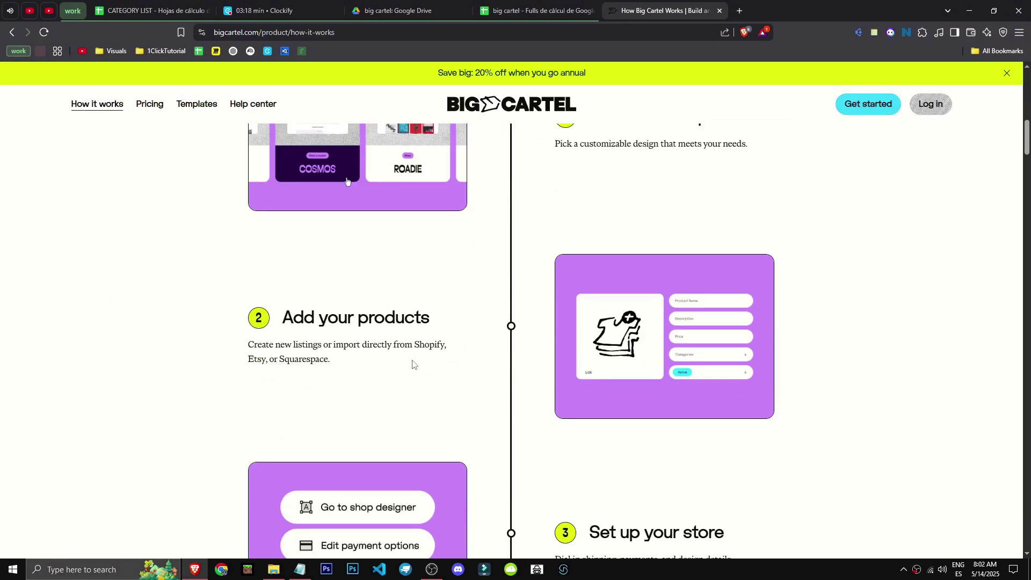
scroll(481, 376, up, 1)
scroll(482, 376, up, 2)
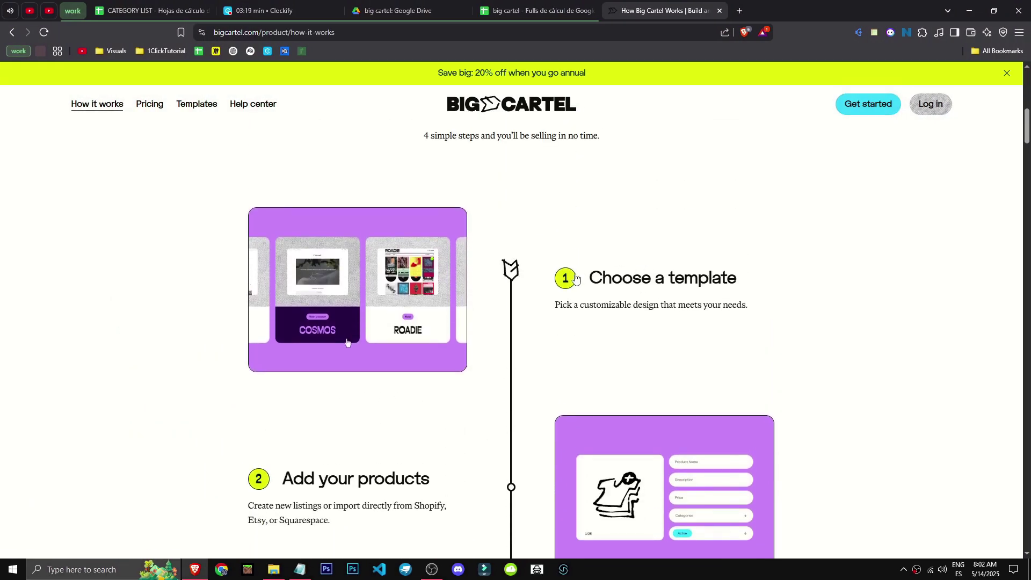
scroll(347, 342, down, 8)
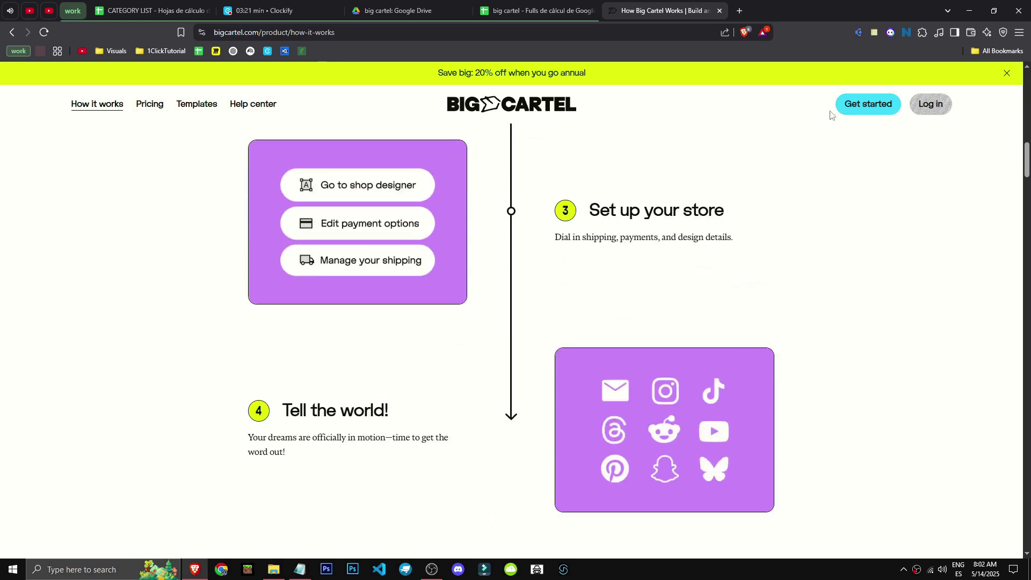
Step: Get started with a store and select the free Gold plan, going back once from the sign-up form to reselect it
click(878, 110)
scroll(253, 341, down, 3)
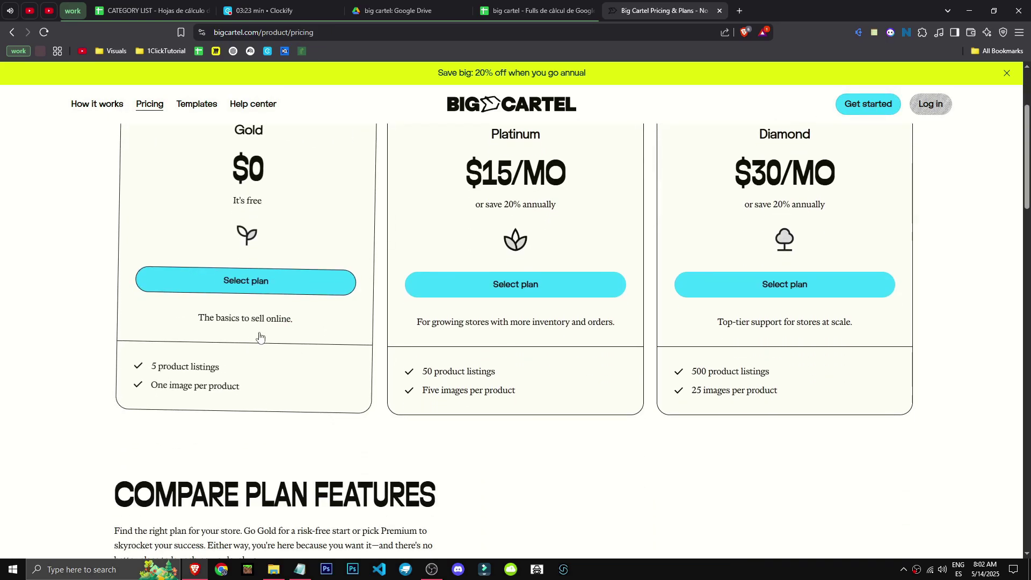
click(265, 282)
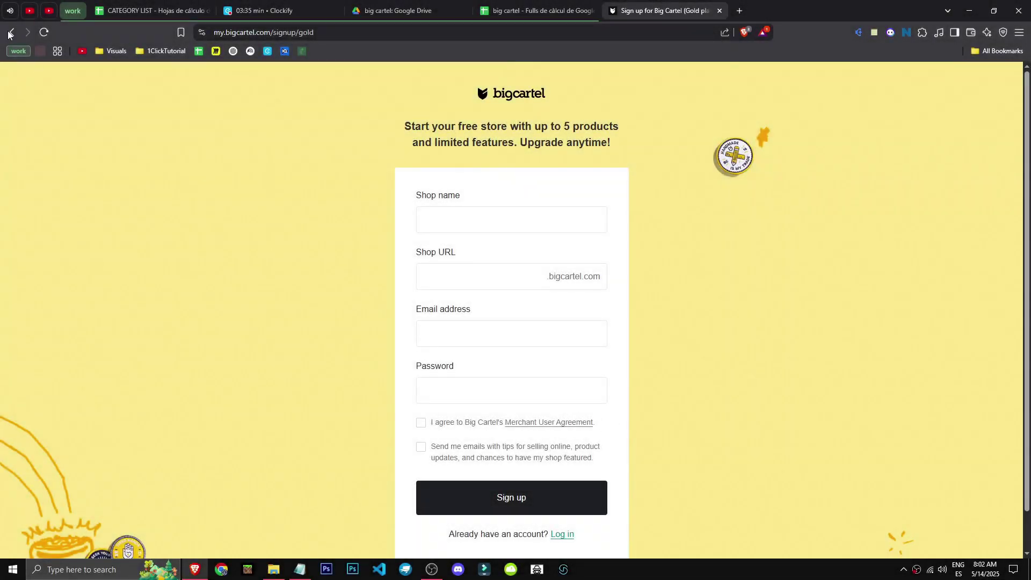
click(9, 35)
click(882, 110)
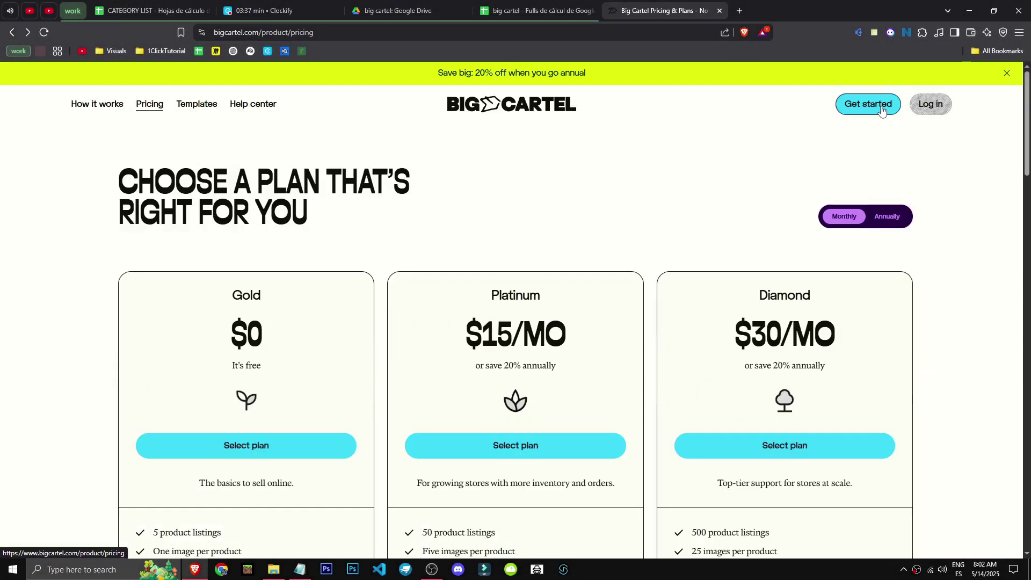
click(281, 449)
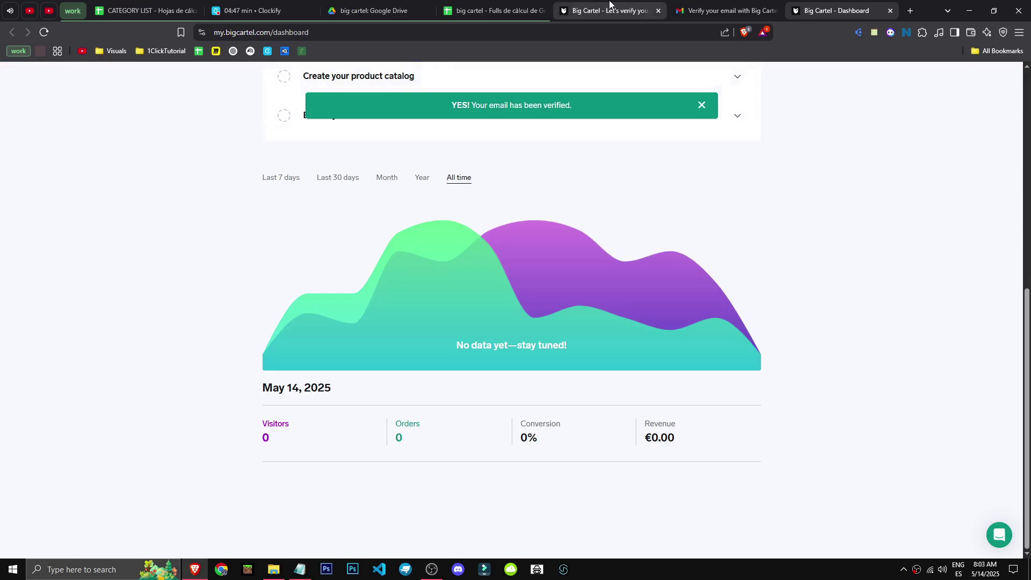
Step: Close the leftover email verification tabs and open the location and currency task in the dashboard's launch checklist
click(658, 11)
click(659, 11)
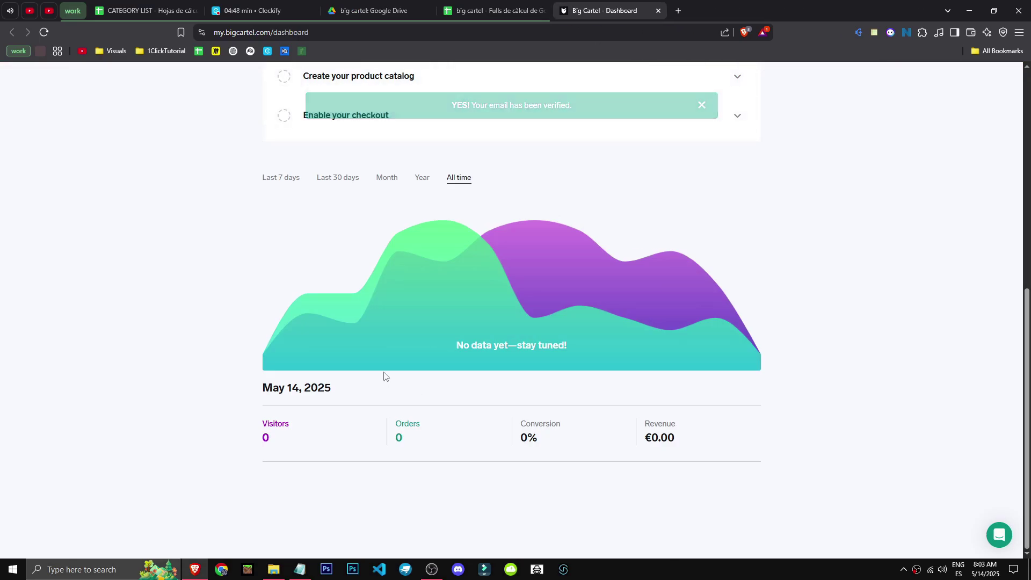
scroll(439, 322, up, 7)
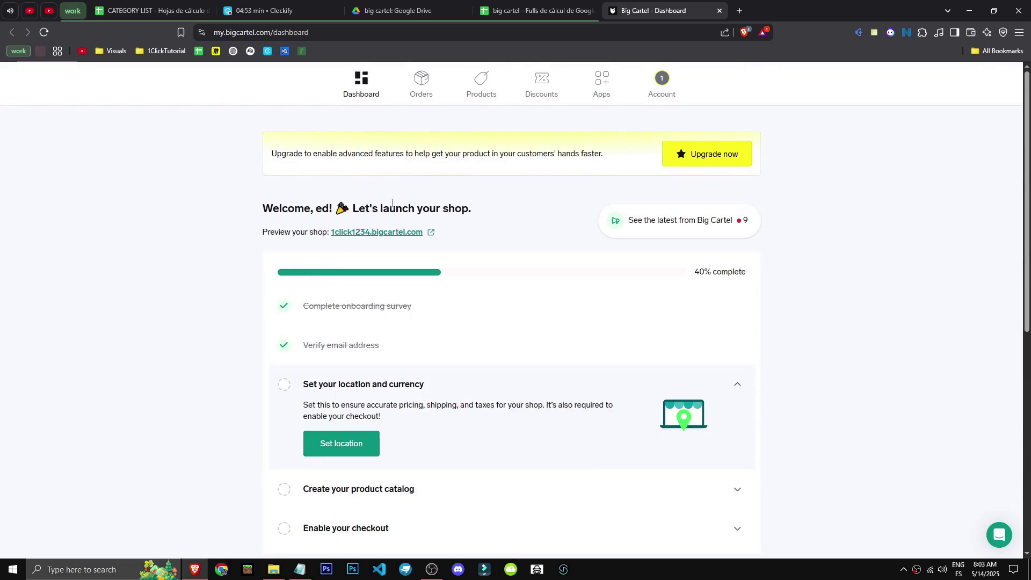
scroll(385, 204, down, 2)
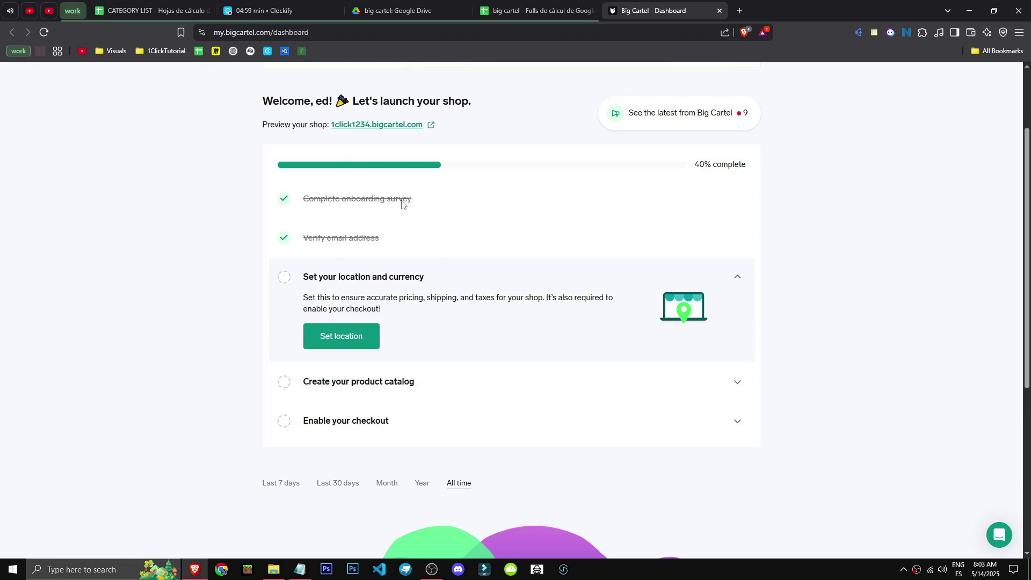
click(336, 279)
click(338, 282)
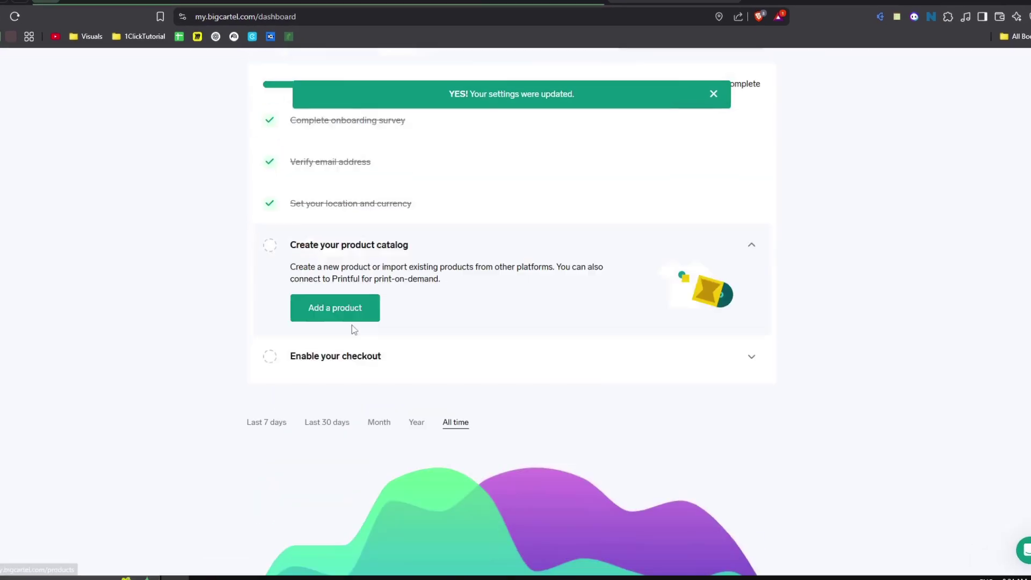
Step: Open a blank new product form from the catalog task, look over its fields down to the variants, and cancel it
scroll(344, 322, up, 3)
click(348, 412)
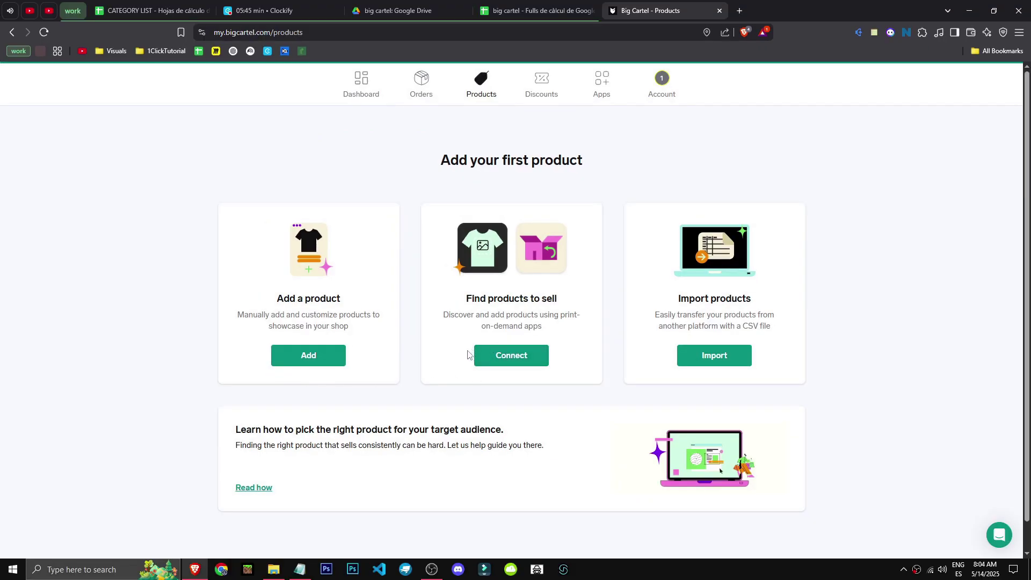
click(296, 361)
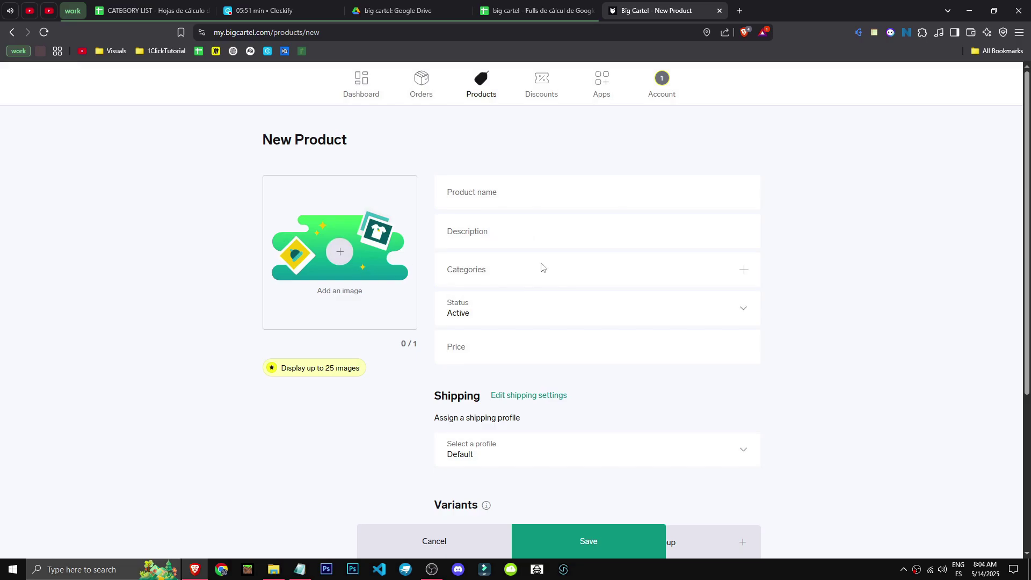
scroll(533, 322, down, 4)
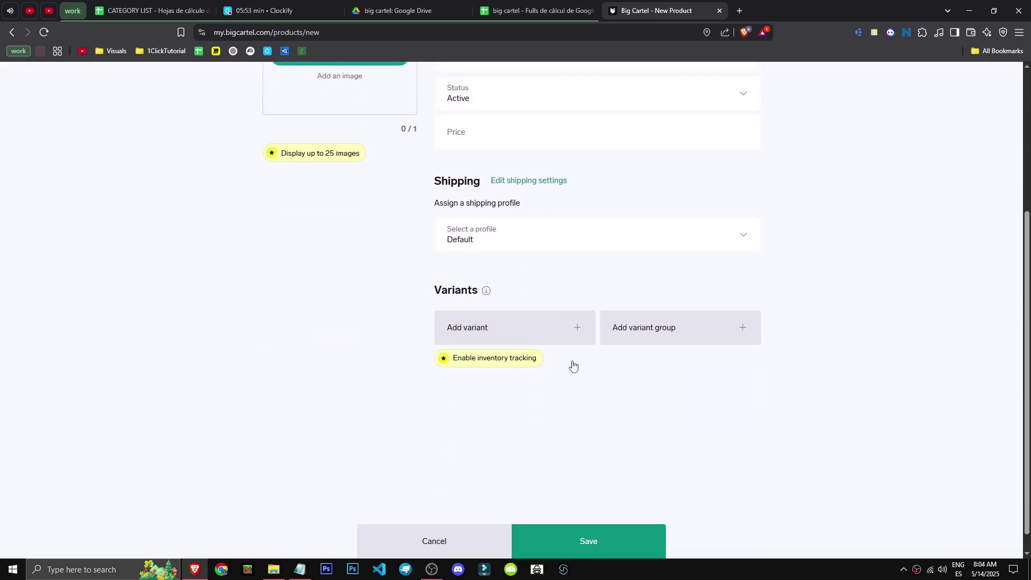
click(427, 536)
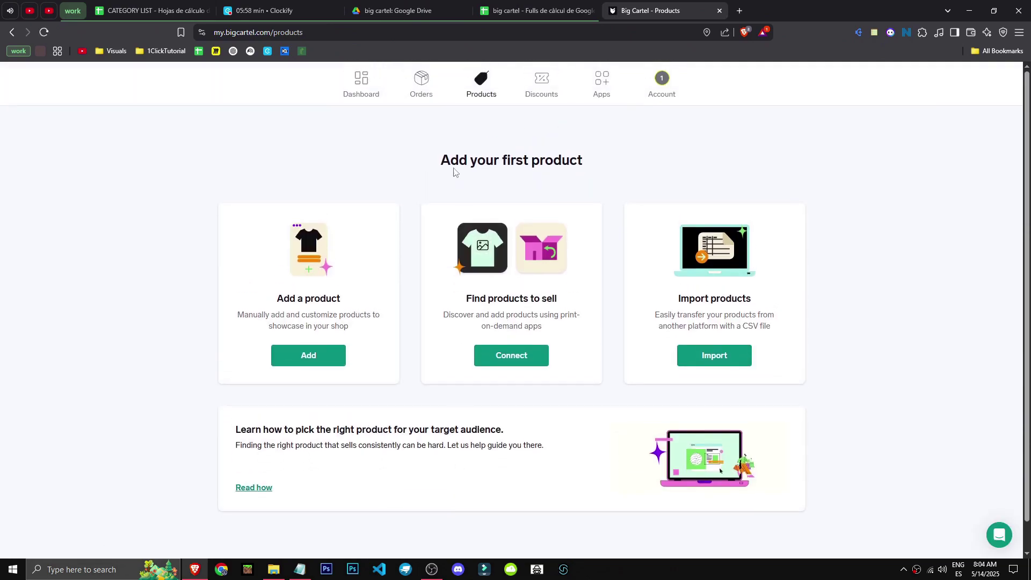
Step: Return to the dashboard, look over the Enable your checkout task and the sales statistics, and open the Orders page
click(362, 94)
scroll(271, 252, down, 5)
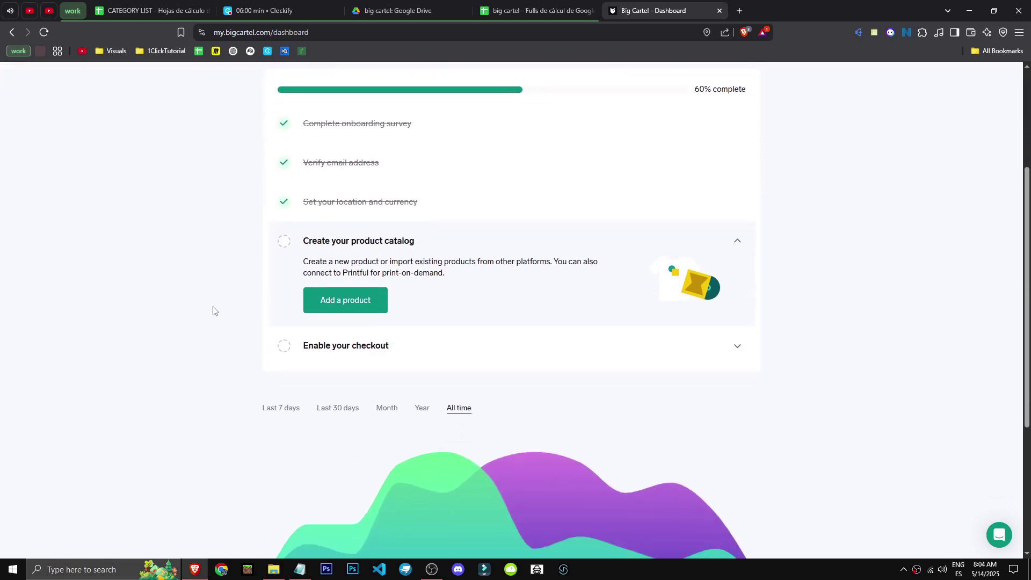
click(391, 304)
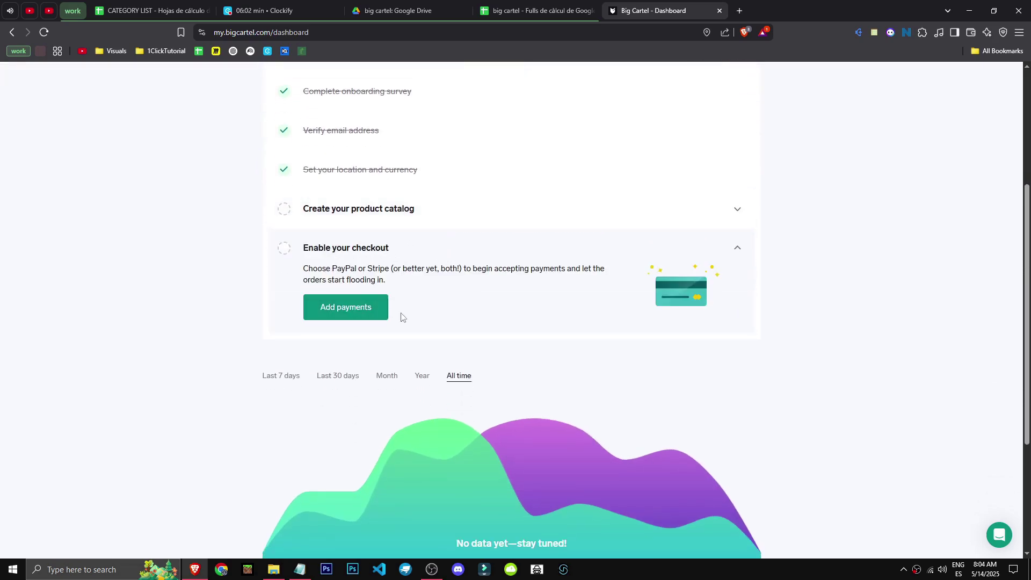
scroll(204, 427, up, 4)
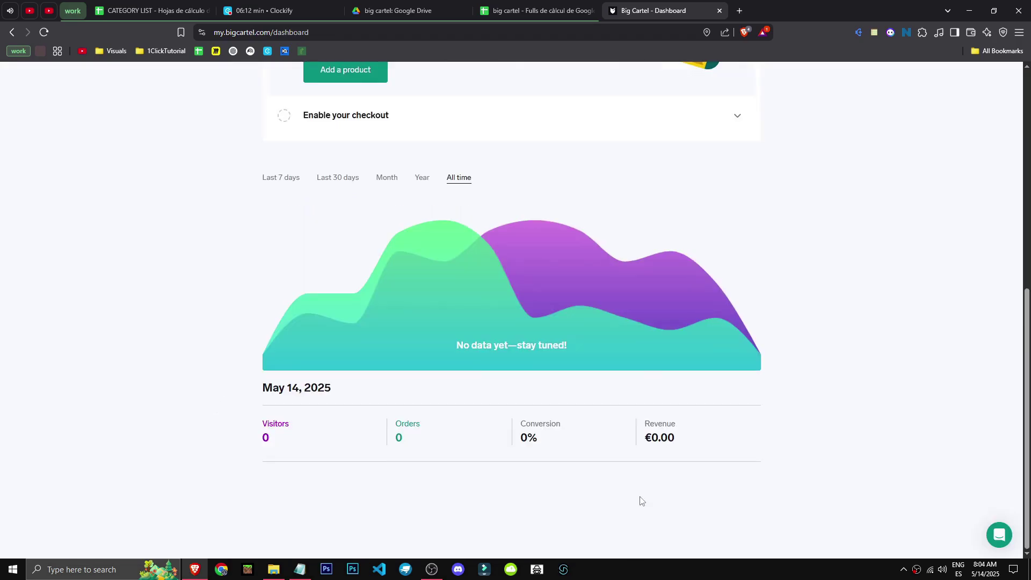
scroll(640, 499, up, 8)
click(428, 83)
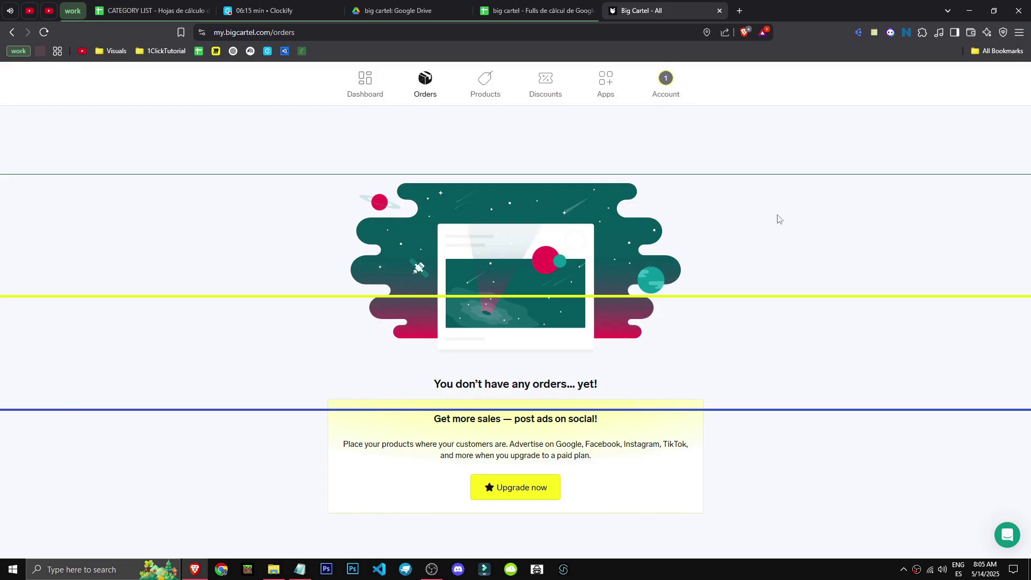
Step: Read the empty-orders notice and the upgrade offer about social ads on the Orders page
drag(457, 394, 558, 398)
drag(380, 443, 546, 433)
click(414, 439)
drag(339, 458, 615, 478)
click(420, 452)
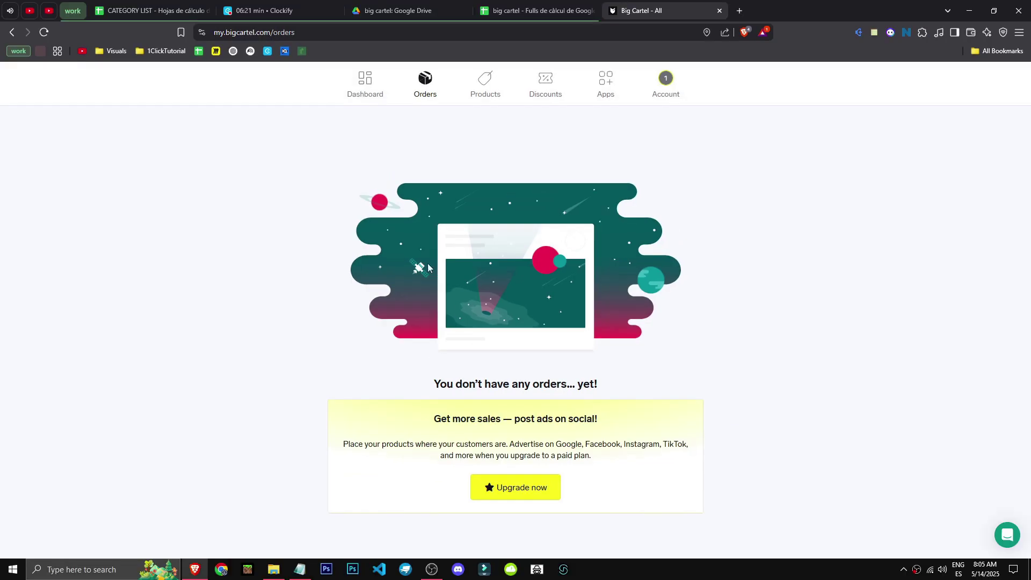
Step: Look through the shop's Products, Discounts and Apps pages, scanning the app list from the featured apps through the further categories
click(486, 86)
click(548, 91)
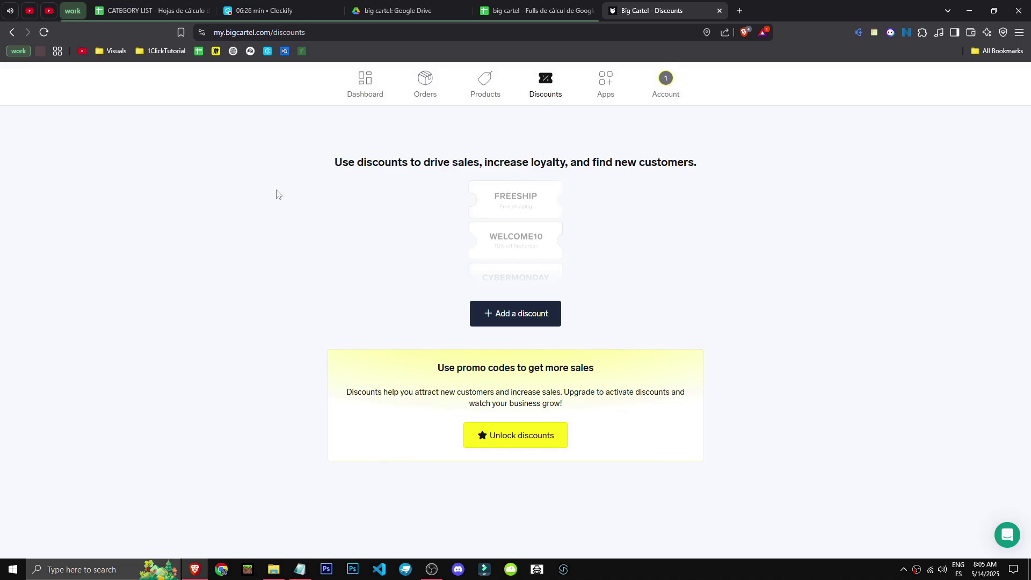
click(614, 103)
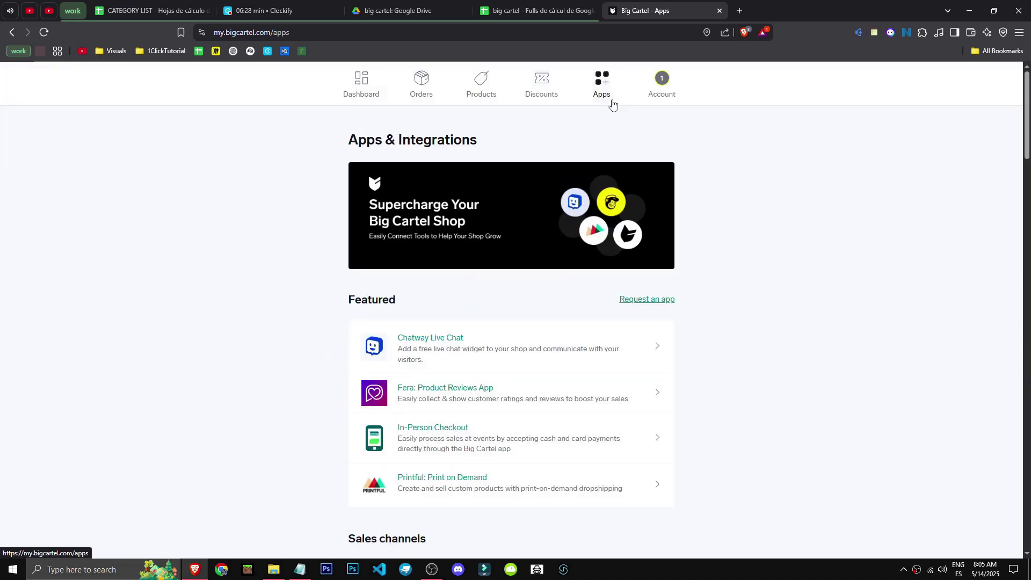
scroll(446, 491, down, 4)
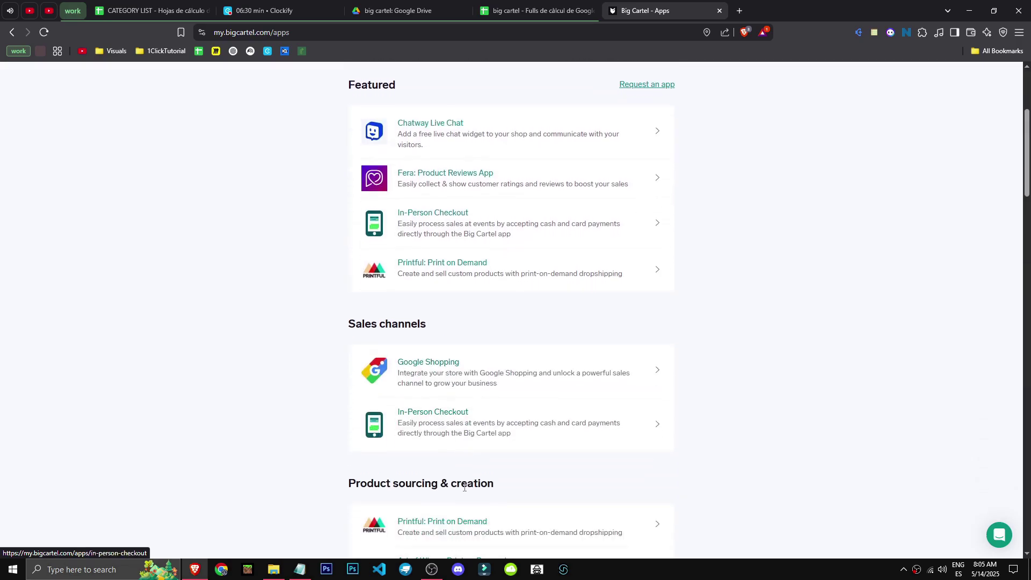
scroll(464, 487, down, 6)
scroll(766, 460, up, 10)
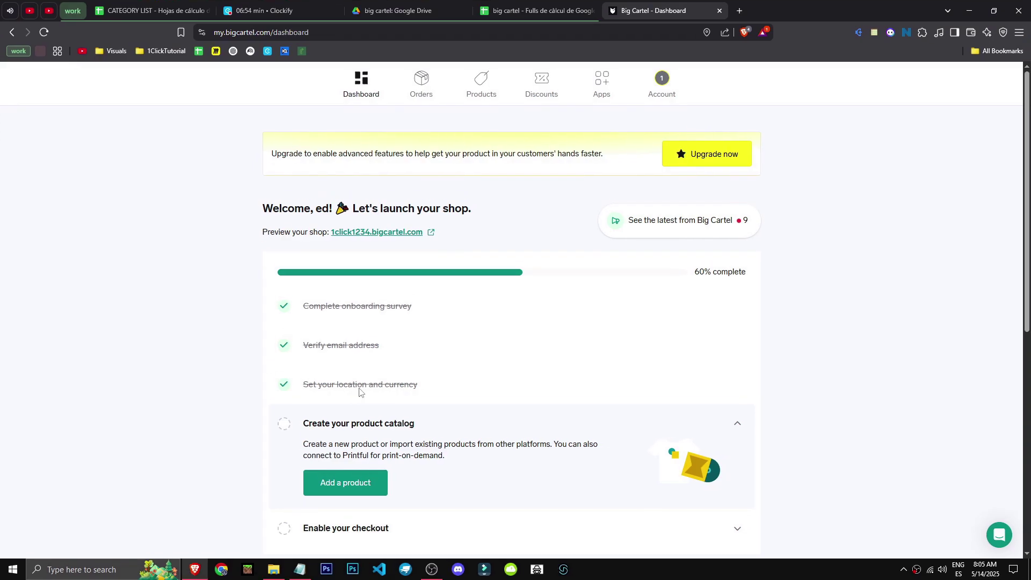
Step: Open the shop preview from the dashboard, look over the storefront's home page, and close it
click(376, 232)
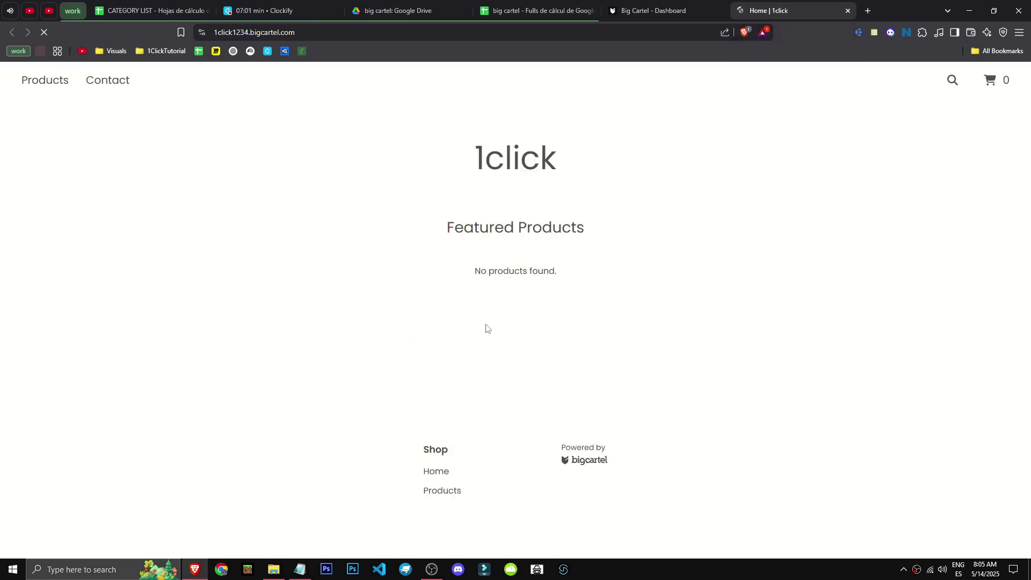
key(ctrl+a)
click(595, 361)
key(ctrl+w)
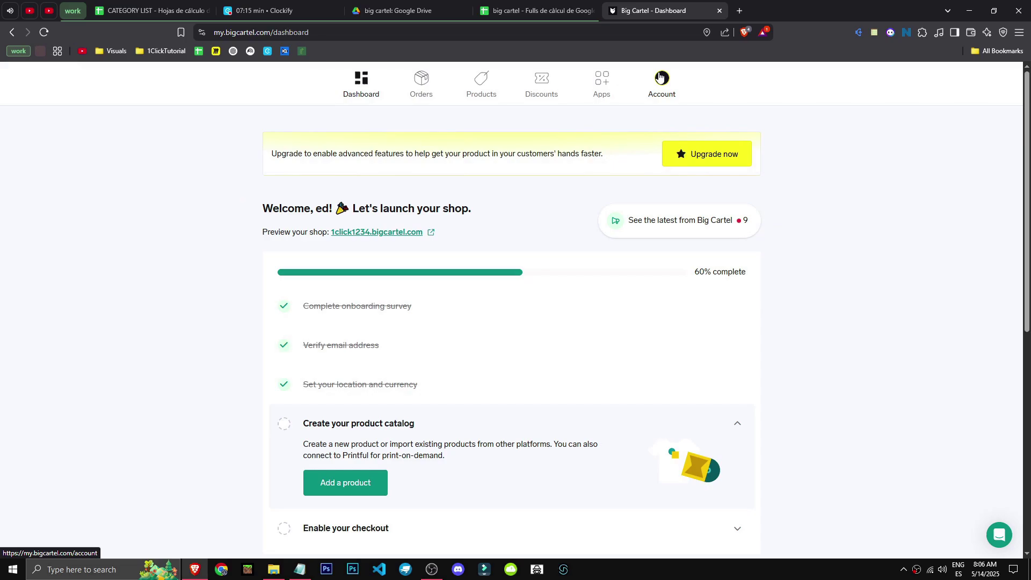
Step: Search the web for "bigcartel review" in a new tab and open the Trustpilot result in another tab
key(ctrl+t)
text(bigcartel review)
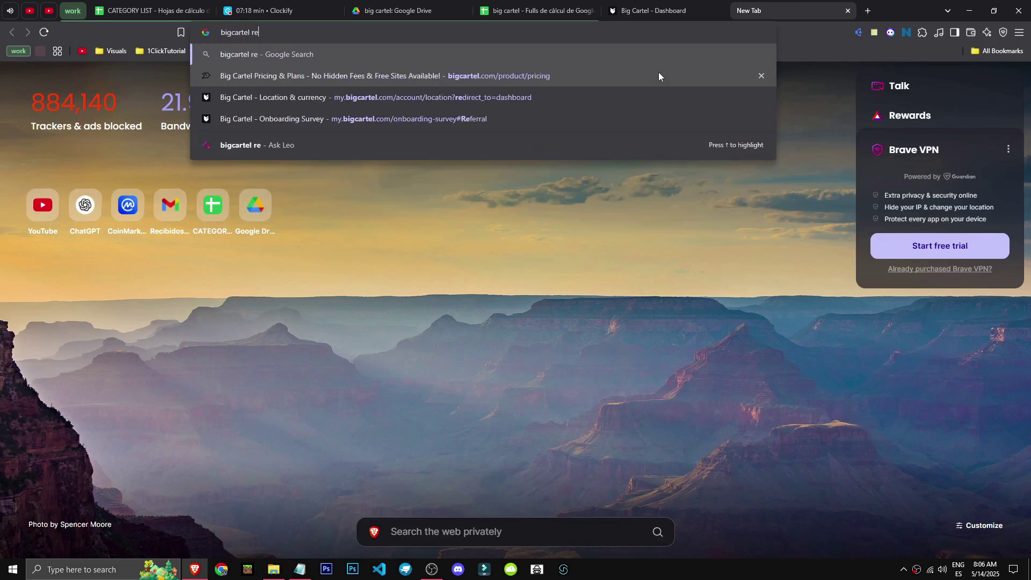
key(Return)
middle_click(177, 180)
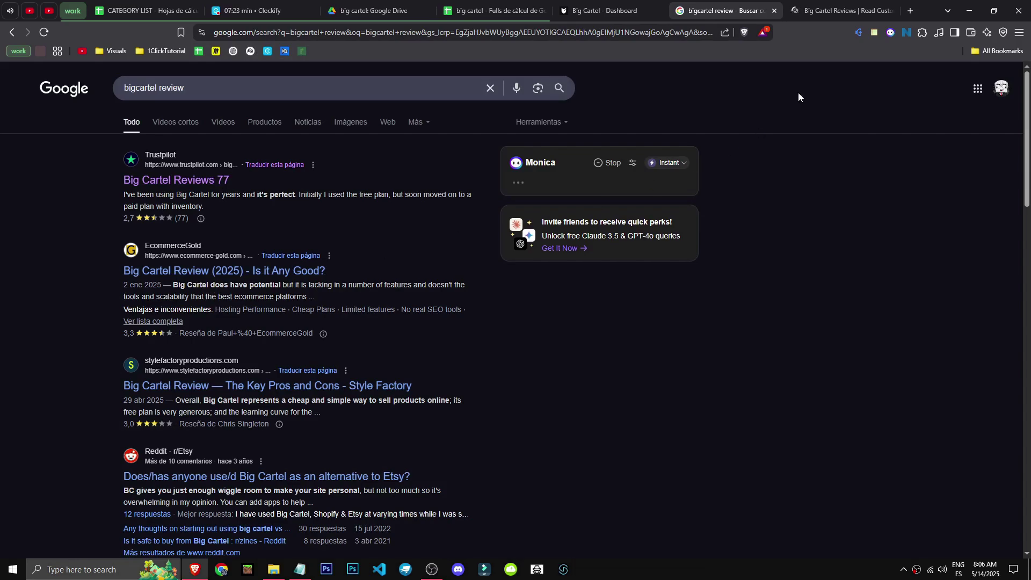
Step: Switch to the Trustpilot page and filter the Big Cartel reviews to 1-star only
click(819, 9)
scroll(131, 281, down, 15)
click(280, 289)
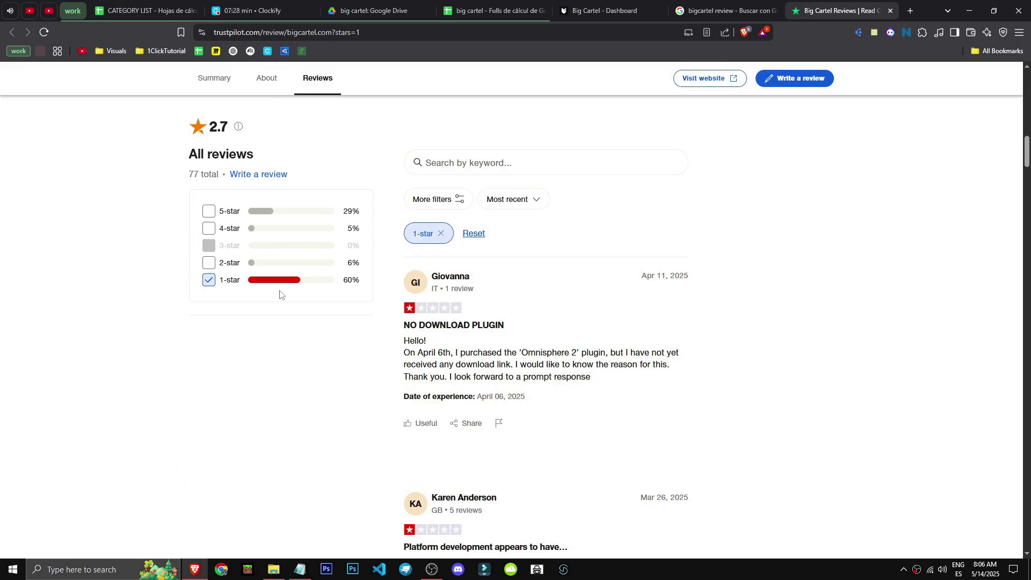
Step: Read the April and March 2025 1-star reviews, including Big Cartel's reply to the platform development complaint
drag(404, 341, 620, 389)
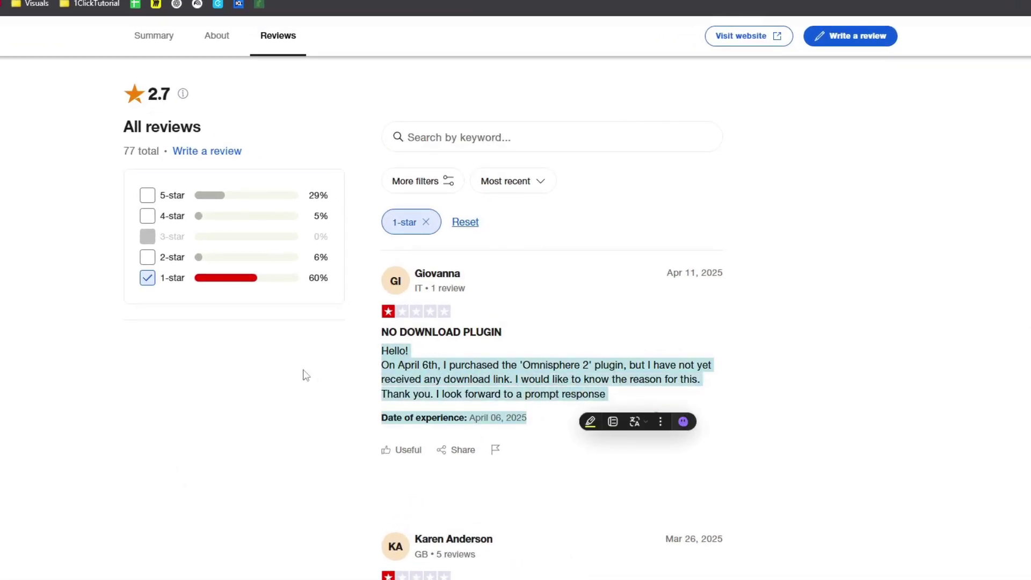
click(306, 374)
scroll(244, 430, down, 5)
drag(403, 240, 517, 274)
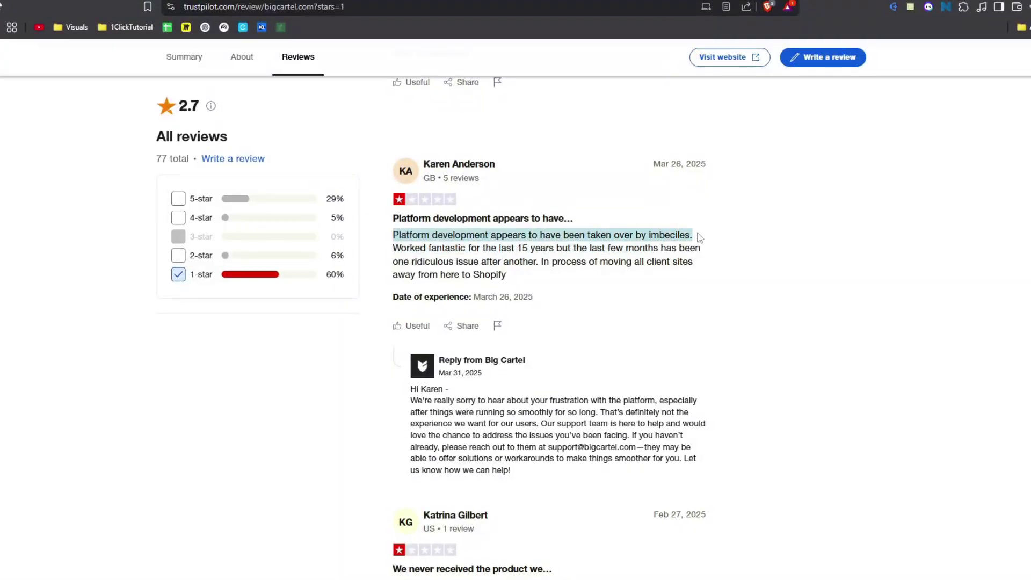
click(386, 253)
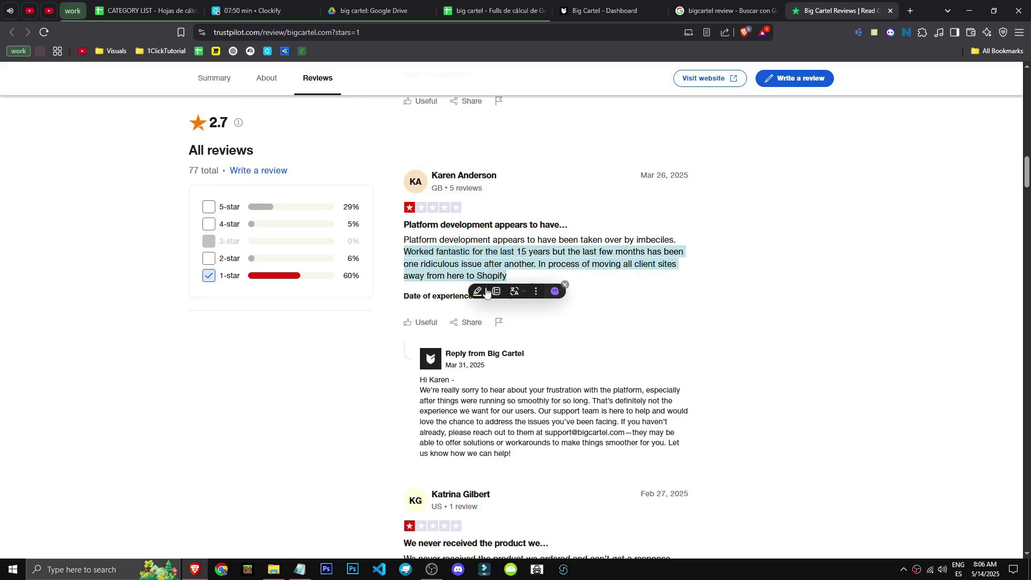
drag(419, 391, 598, 412)
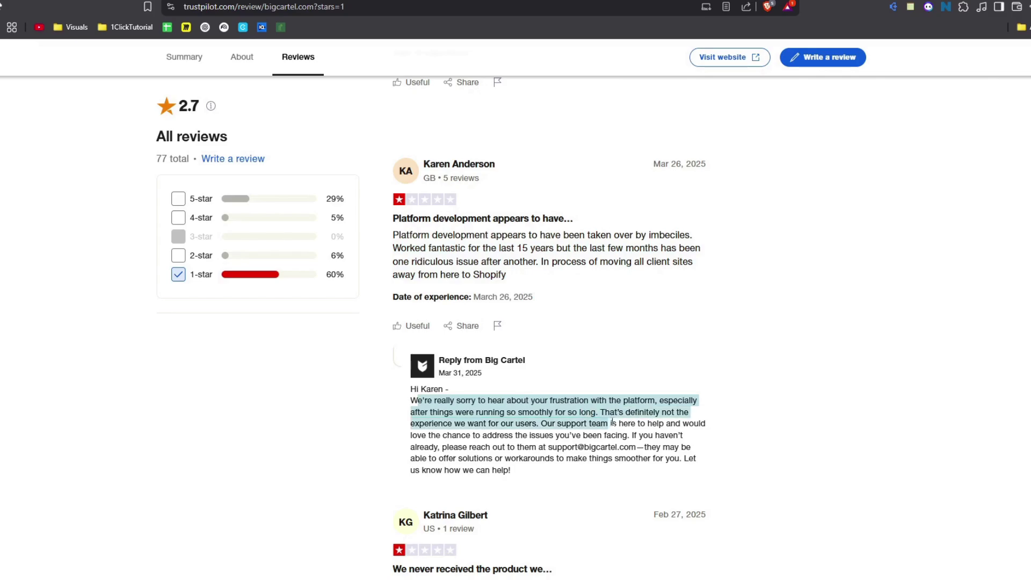
click(392, 412)
Step: Read the February 2025 review about a product never received and the opening paragraph of Big Cartel's reply
scroll(383, 429, down, 4)
drag(434, 354, 651, 354)
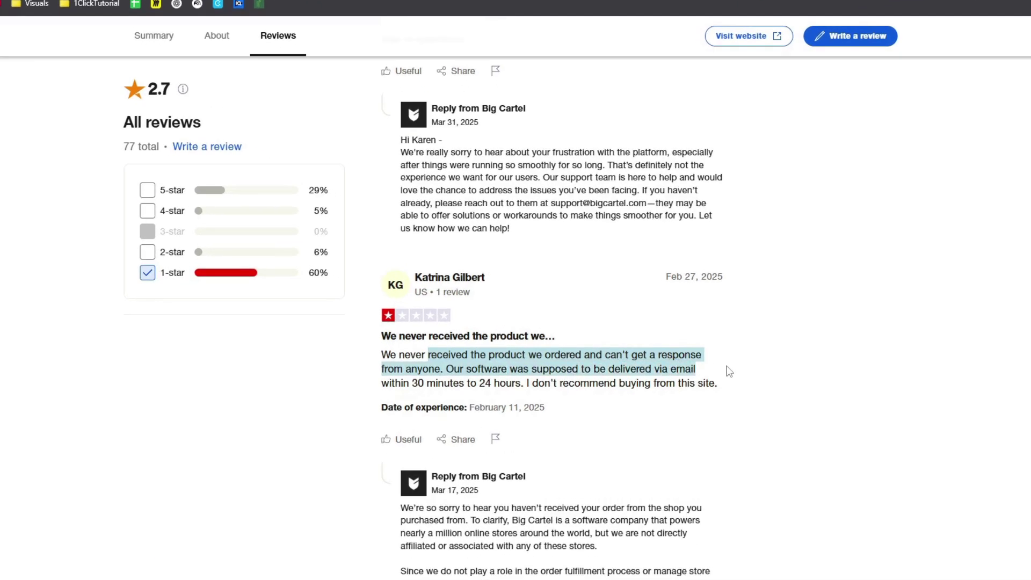
drag(729, 372, 617, 369)
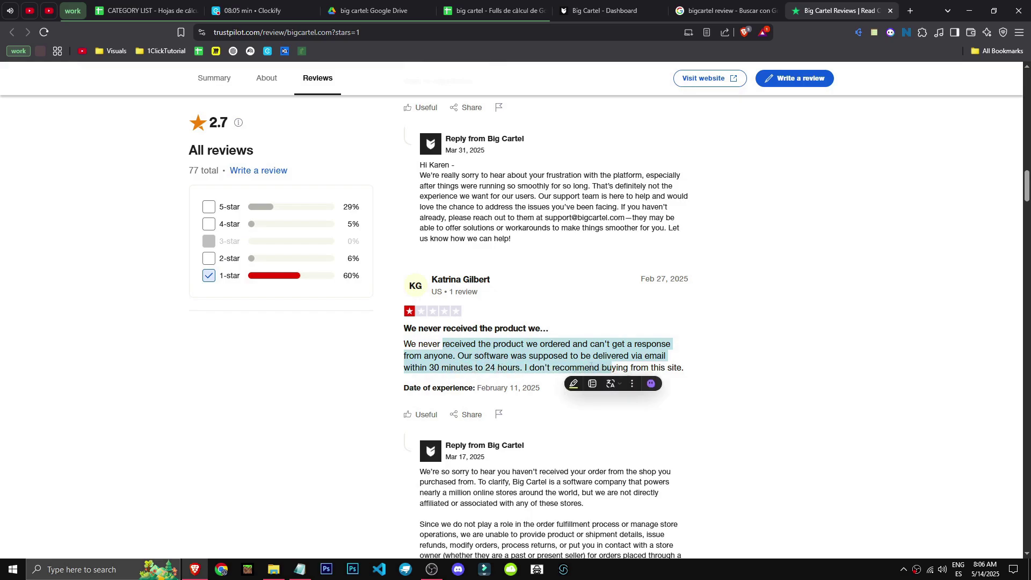
click(534, 368)
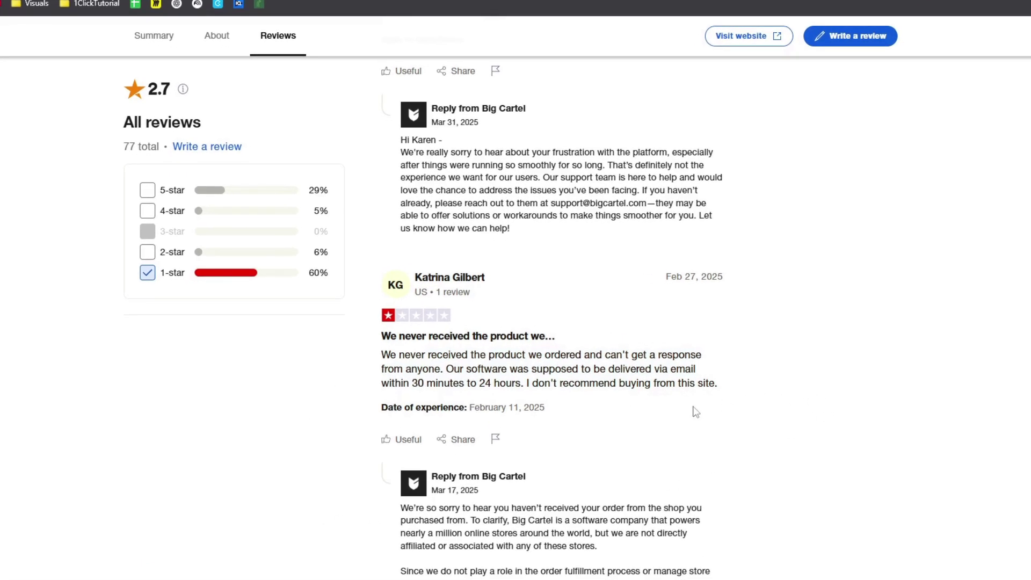
scroll(727, 407, down, 2)
drag(472, 391, 531, 394)
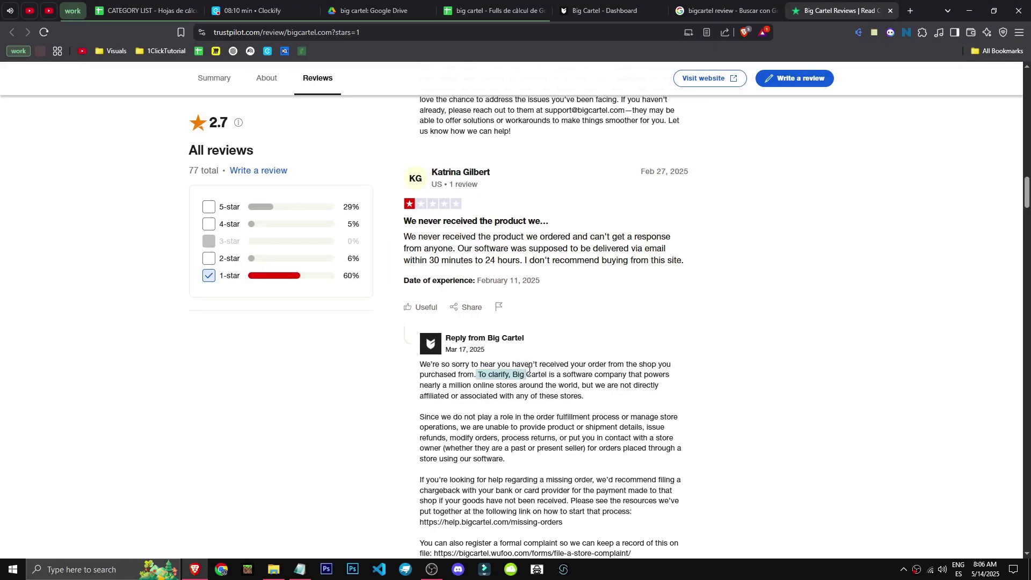
click(610, 396)
drag(612, 400, 600, 385)
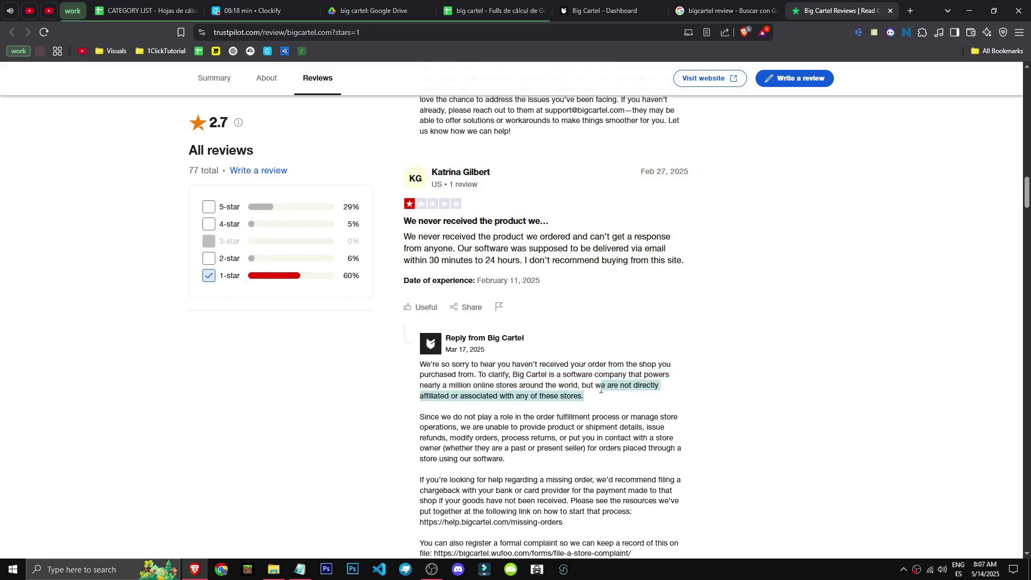
click(401, 386)
drag(403, 236, 684, 261)
click(418, 439)
Step: Read the paragraph of Big Cartel's March 17 reply on its role in order fulfillment, refunds and returns
scroll(417, 440, down, 2)
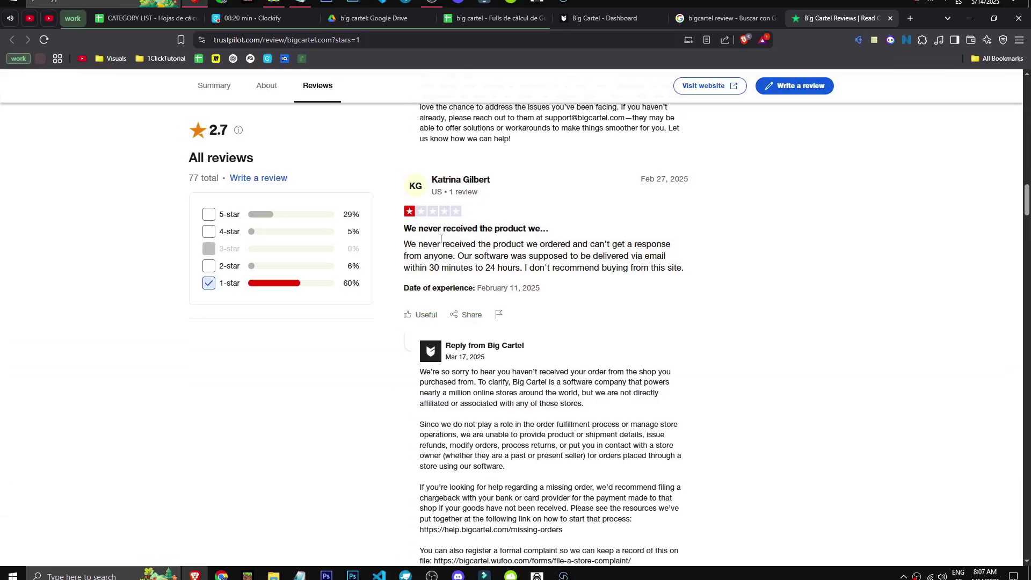
drag(411, 312, 608, 312)
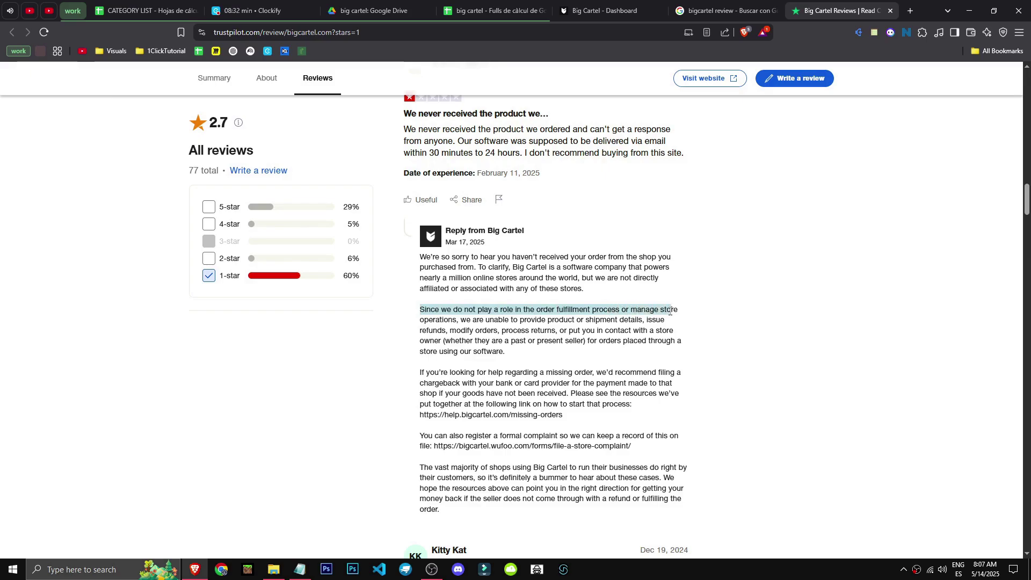
drag(671, 312, 464, 324)
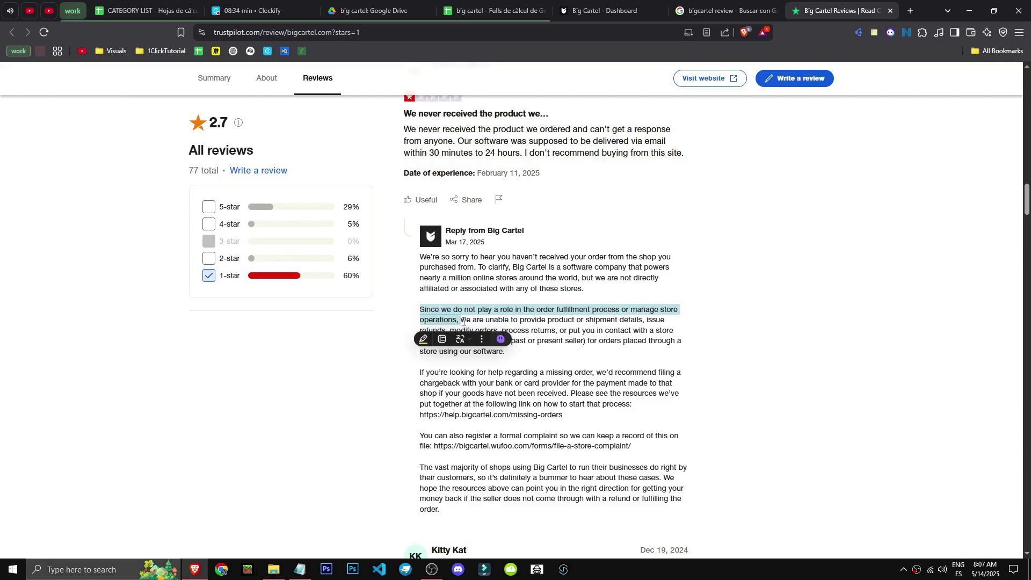
click(464, 322)
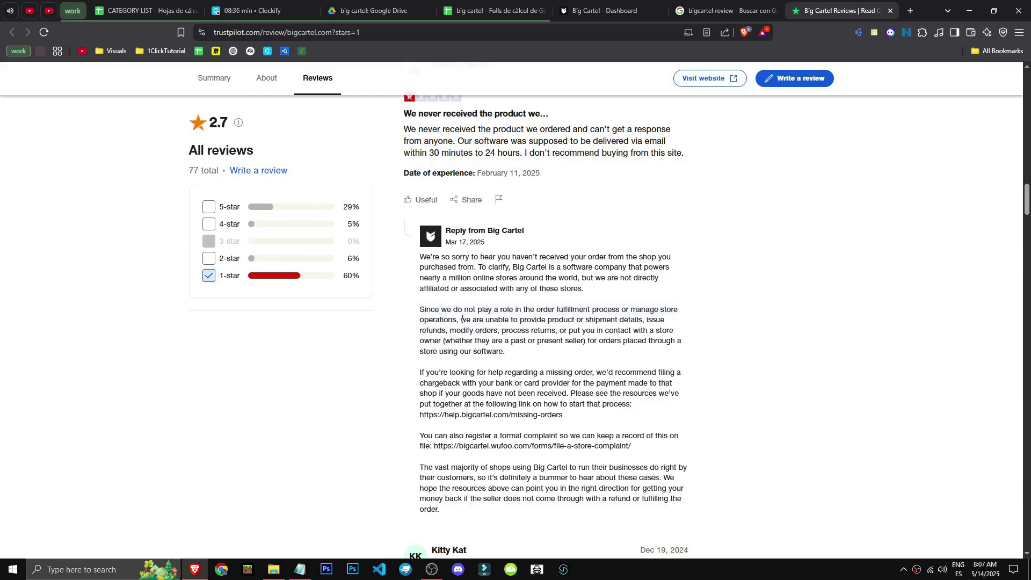
drag(465, 318, 655, 330)
click(638, 320)
click(428, 336)
drag(452, 331, 546, 343)
click(559, 330)
click(437, 288)
Step: Look over the older 1-star reviews down to the one titled "FRAUD" and return to the Big Cartel dashboard
scroll(437, 289, up, 3)
scroll(418, 294, down, 10)
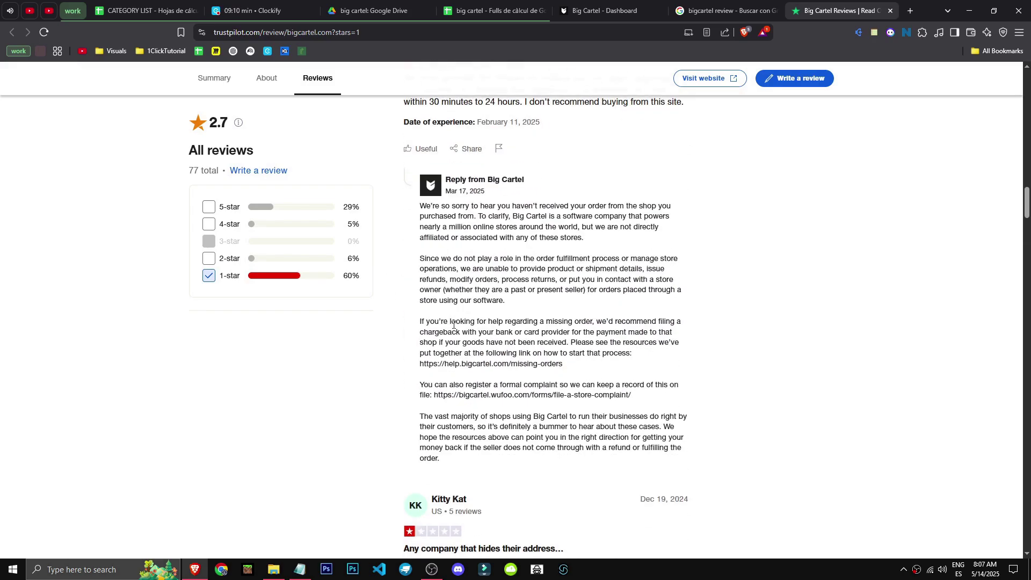
scroll(437, 323, down, 5)
drag(544, 436, 443, 438)
click(353, 440)
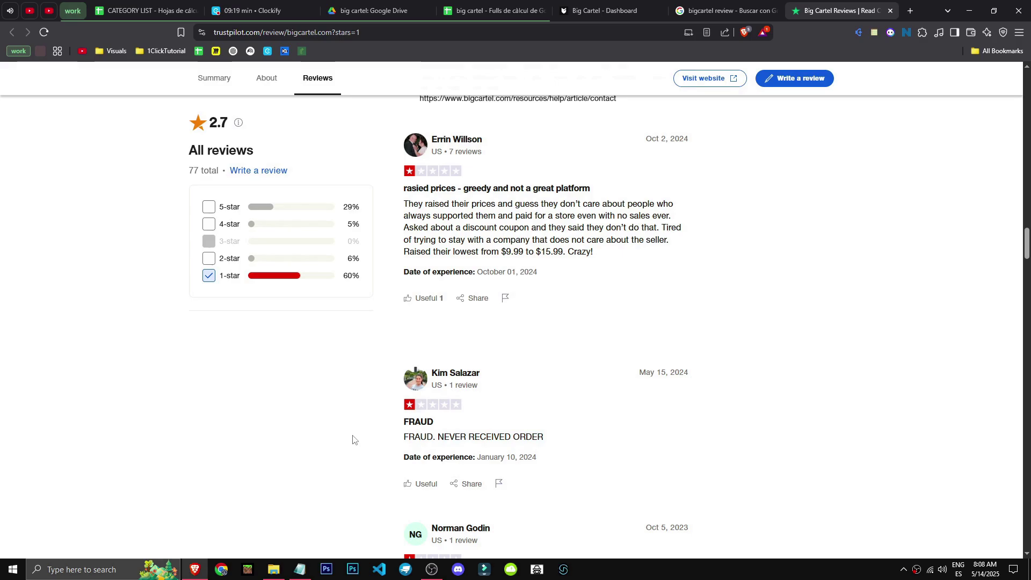
click(660, 8)
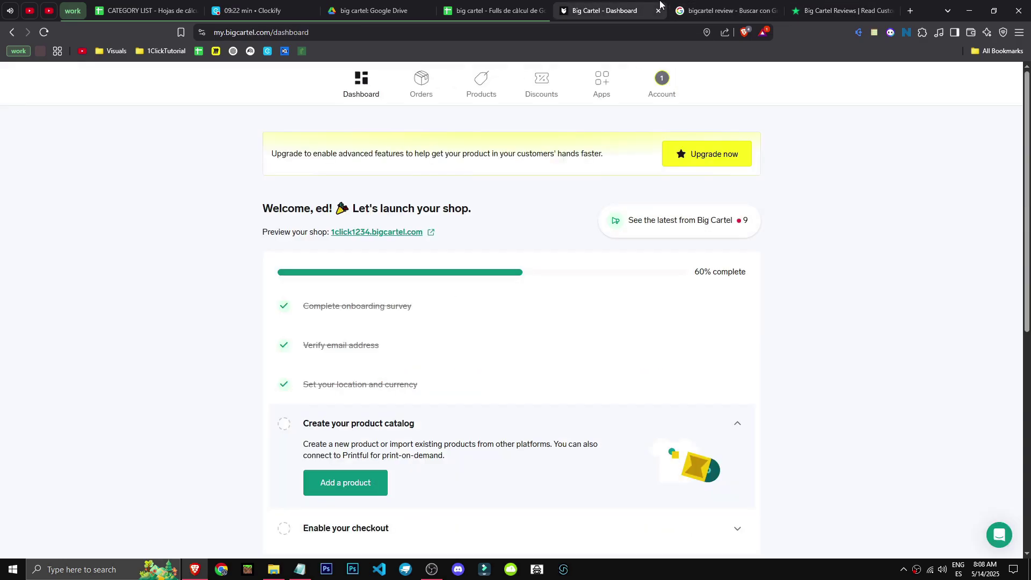